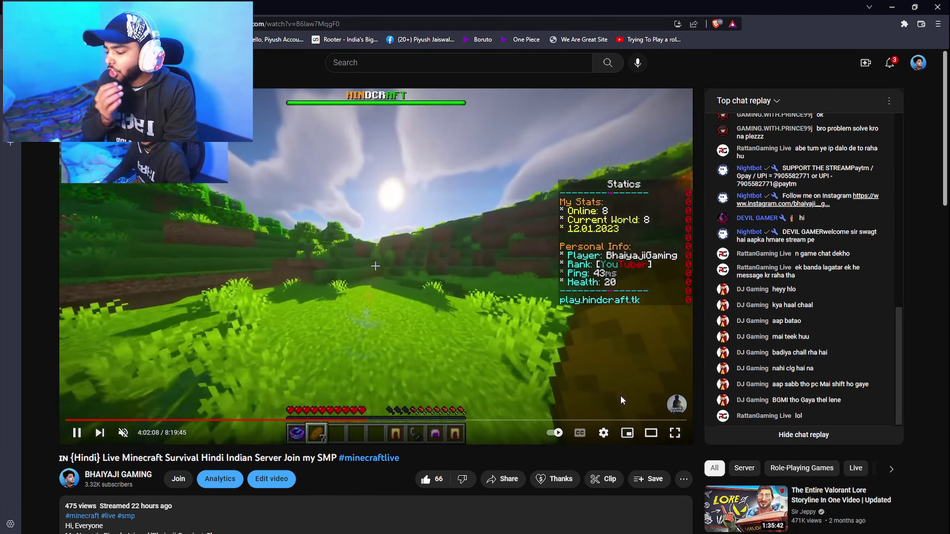
# Step: Set the playback quality of the Minecraft live stream video to 1080p60
pyautogui.click(604, 433)
pyautogui.click(614, 396)
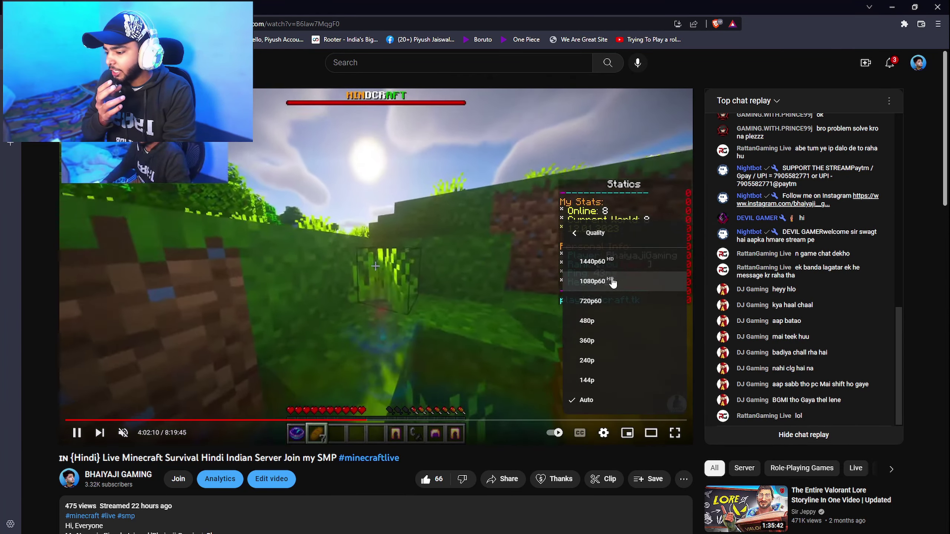
pyautogui.click(611, 279)
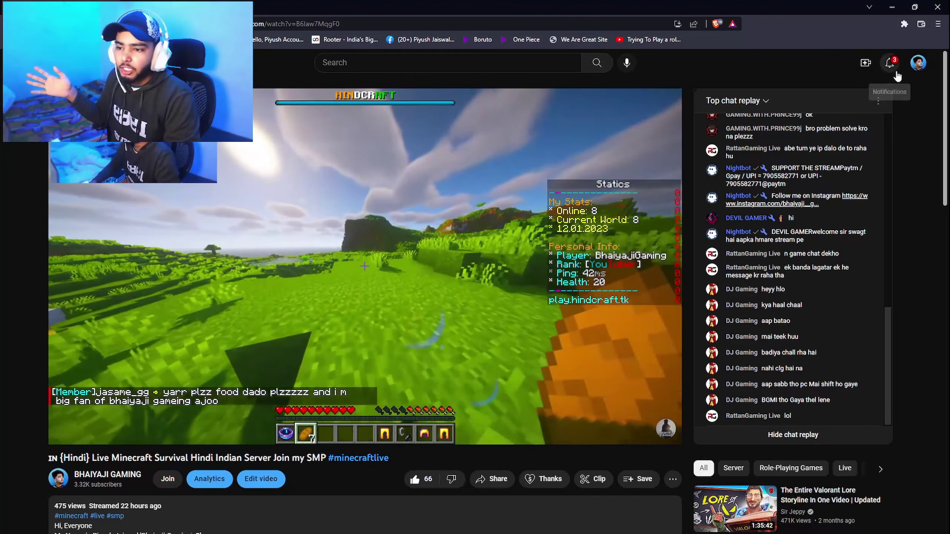
# Step: Go to YouTube's live streaming management and start scheduling a new stream without reusing the previous stream's settings
pyautogui.click(866, 62)
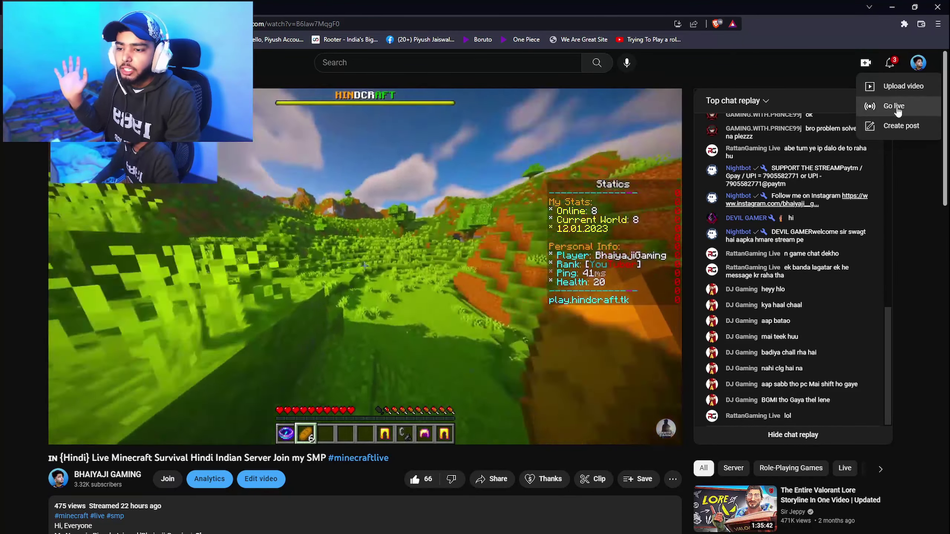
pyautogui.click(897, 105)
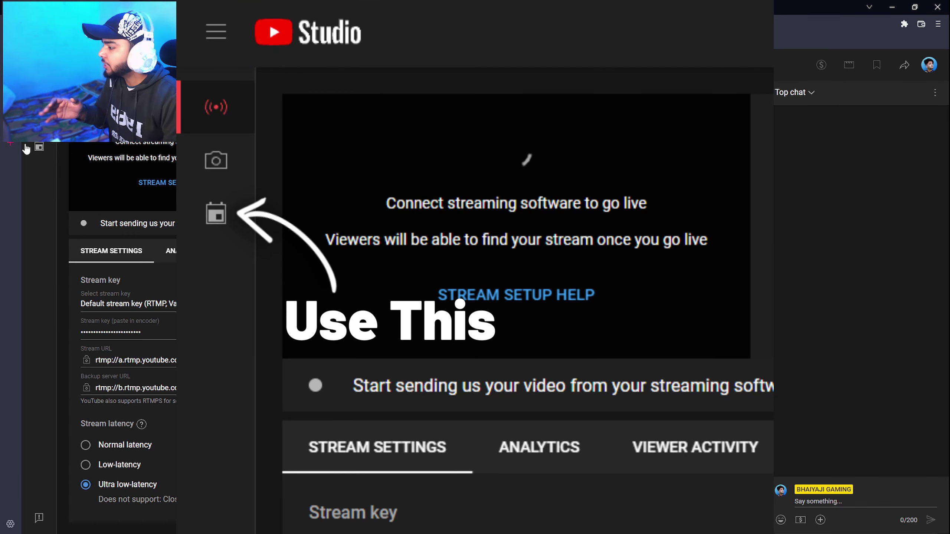
pyautogui.click(15, 149)
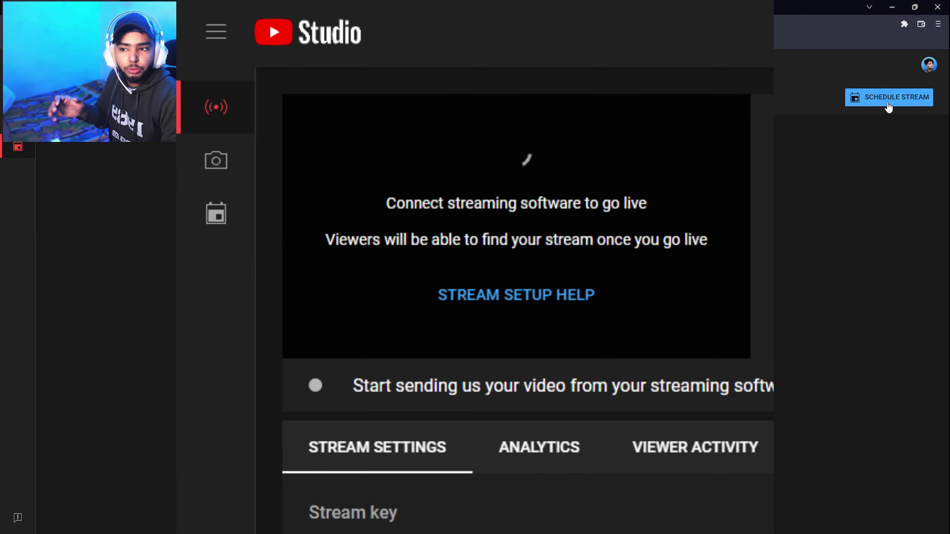
pyautogui.click(877, 101)
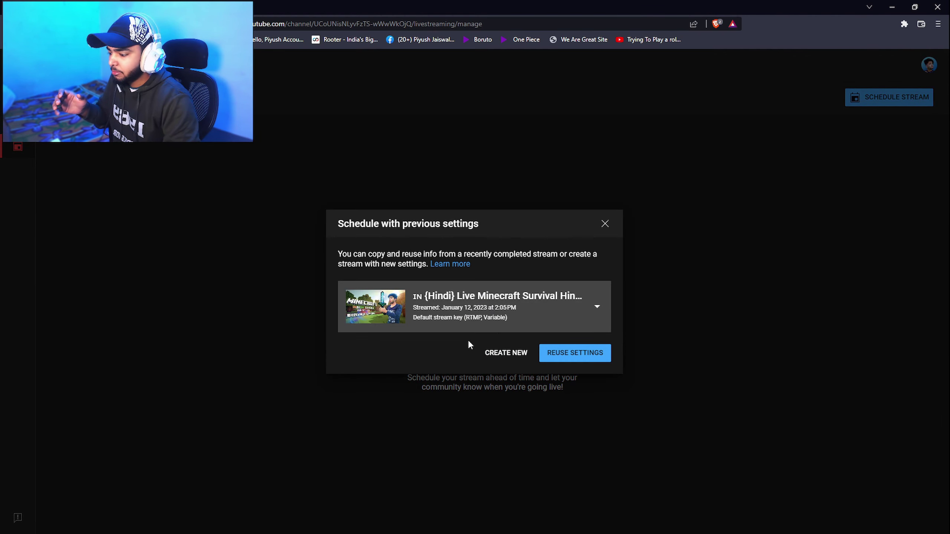
pyautogui.click(527, 305)
pyautogui.click(508, 309)
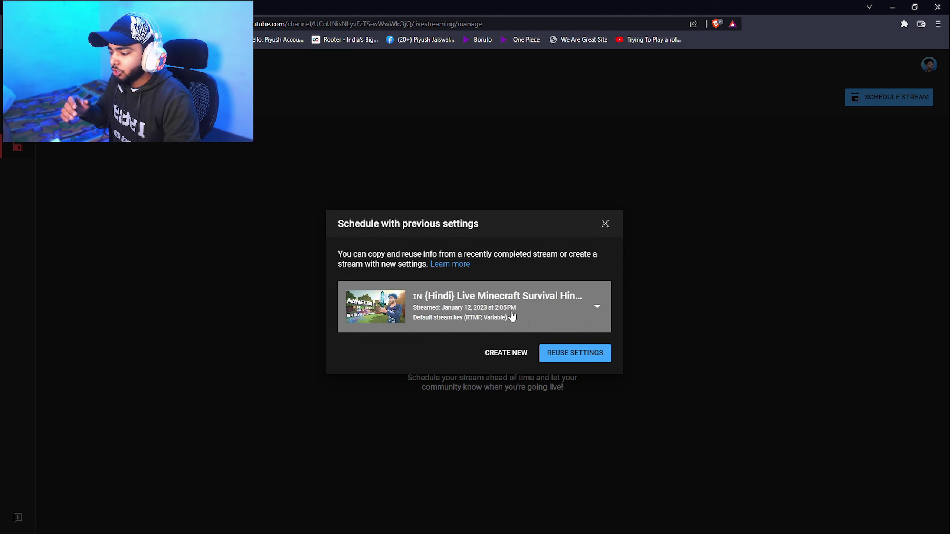
pyautogui.click(498, 359)
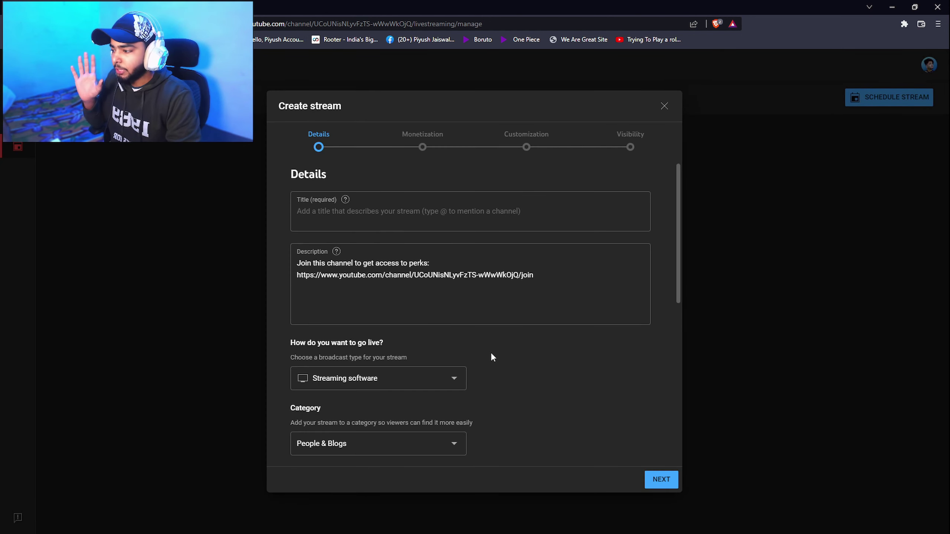
# Step: Examine the new stream's details, from title, category and thumbnail to audience, tags, license and comments, and try moving on to Customization
pyautogui.click(315, 216)
pyautogui.scroll(-4, 414, 306)
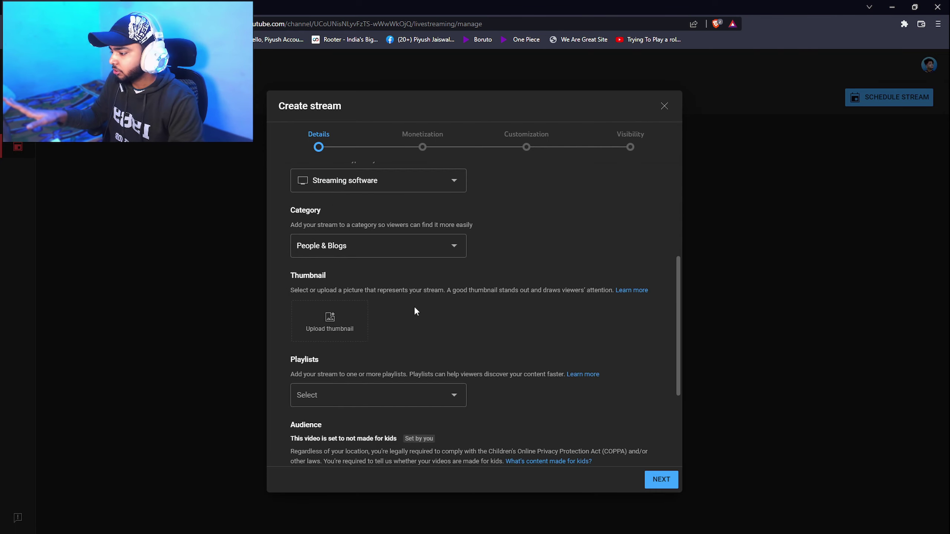
pyautogui.scroll(-2, 347, 326)
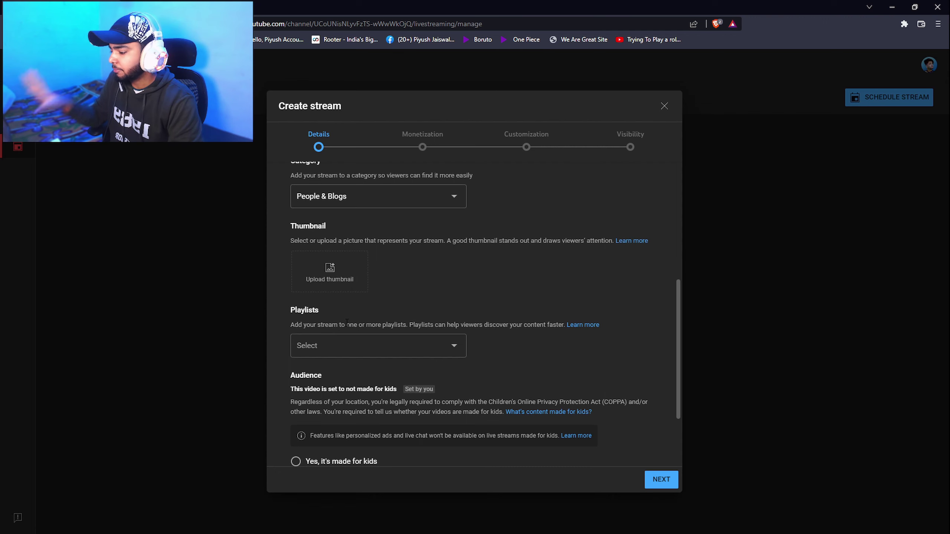
pyautogui.scroll(-2, 339, 299)
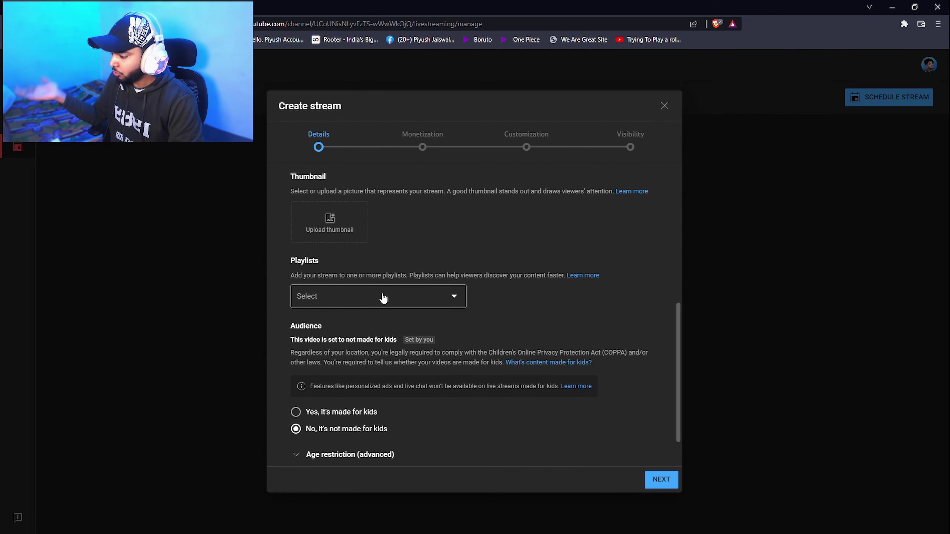
pyautogui.scroll(-1, 384, 297)
pyautogui.click(312, 431)
pyautogui.scroll(-6, 451, 418)
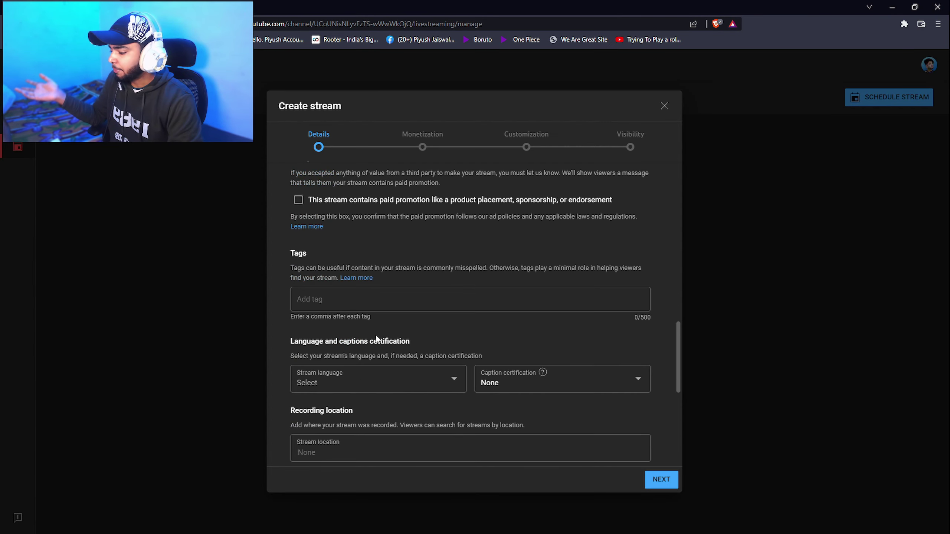
pyautogui.scroll(-5, 520, 316)
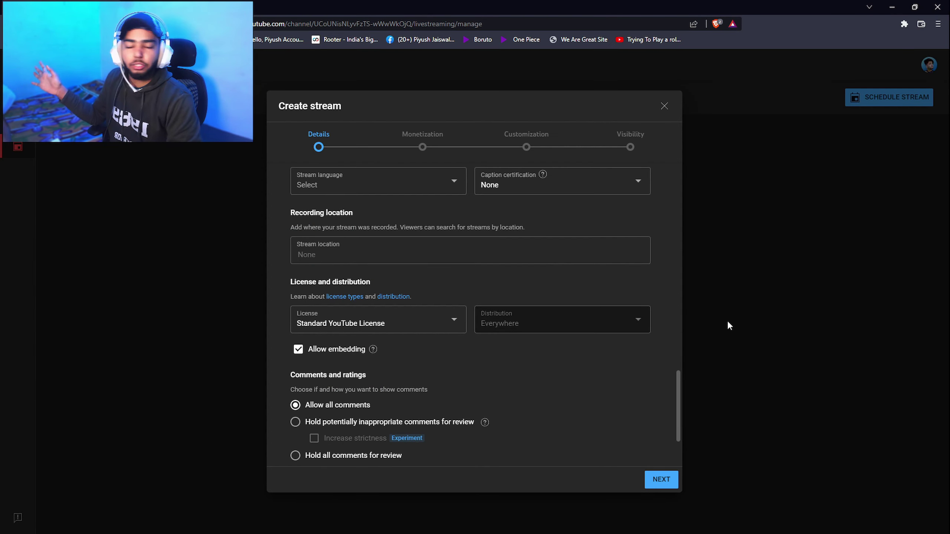
pyautogui.scroll(10, 524, 400)
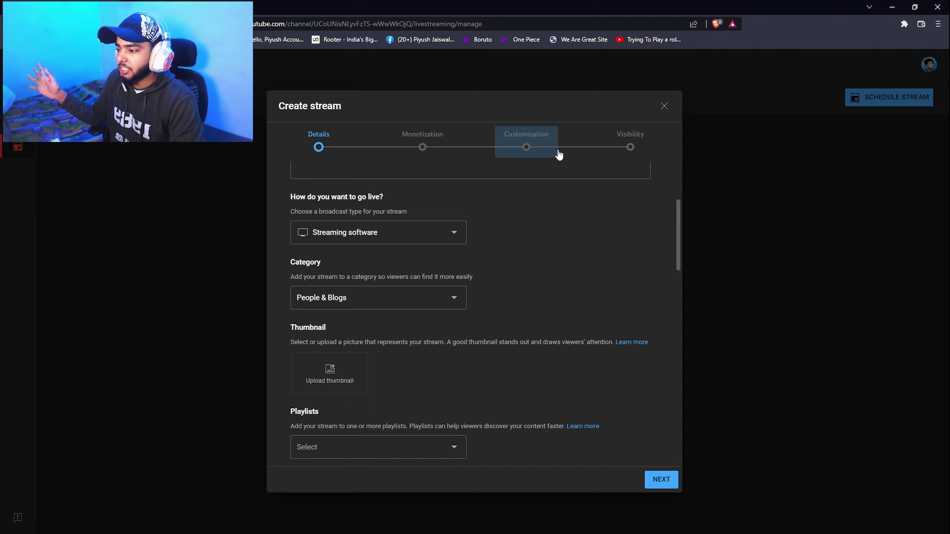
pyautogui.click(528, 152)
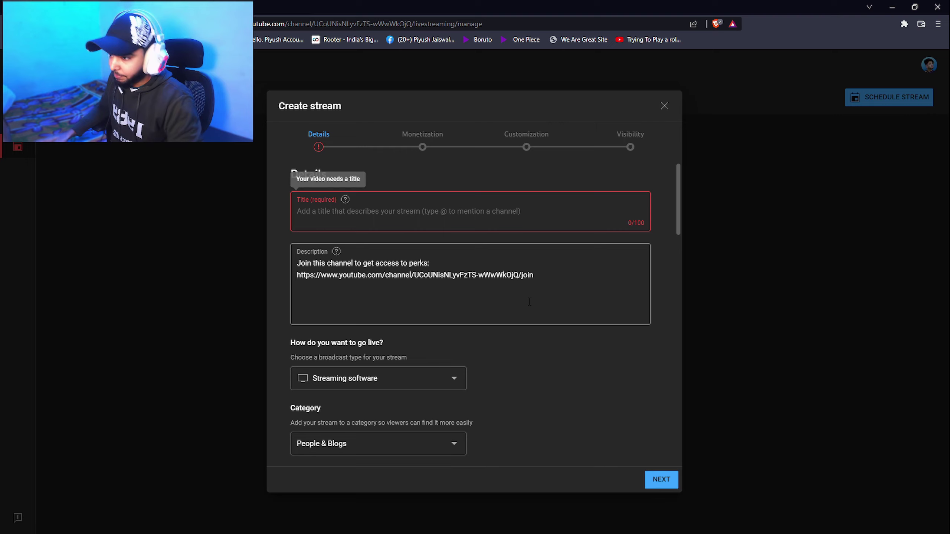
# Step: Switch to OBS and choose Primary YouTube ingest server (legacy RTMP) as the server in the stream settings
pyautogui.press('super')
pyautogui.click(933, 130)
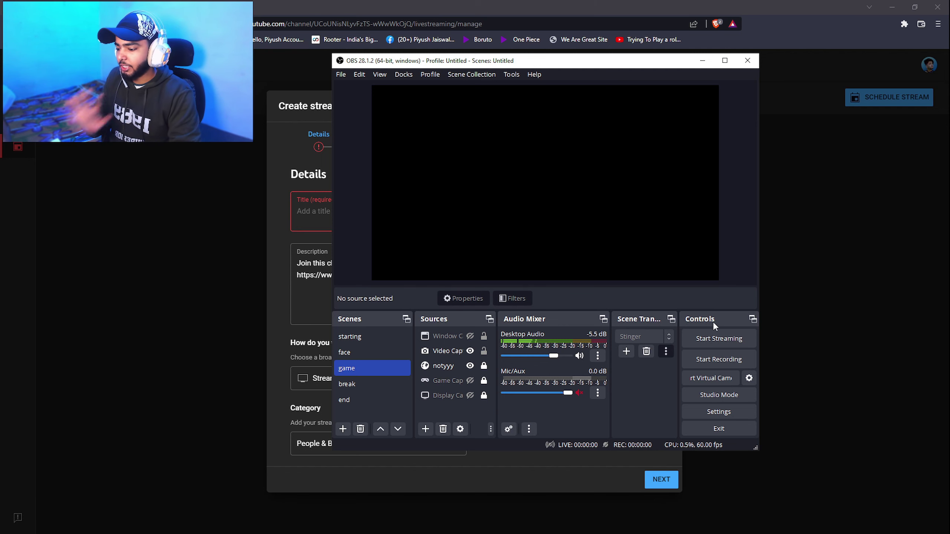
pyautogui.click(726, 412)
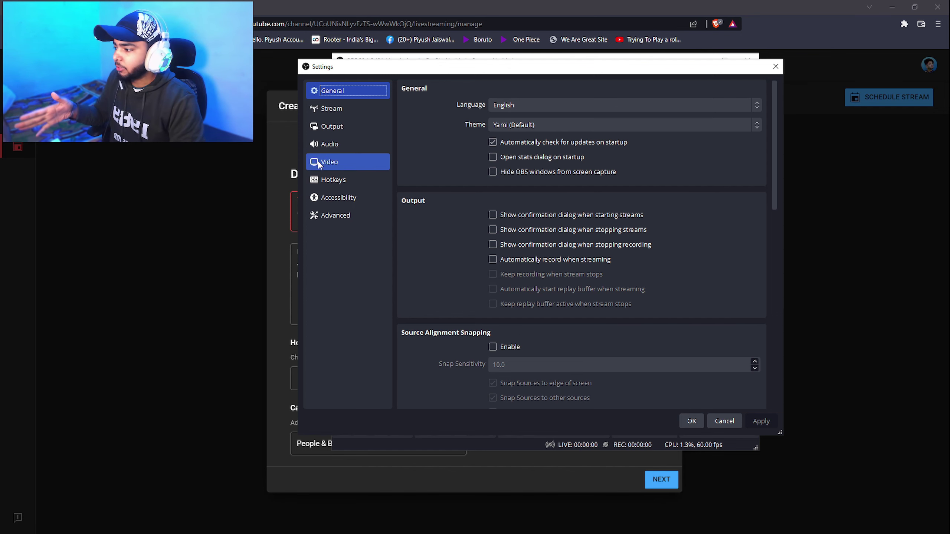
pyautogui.click(326, 109)
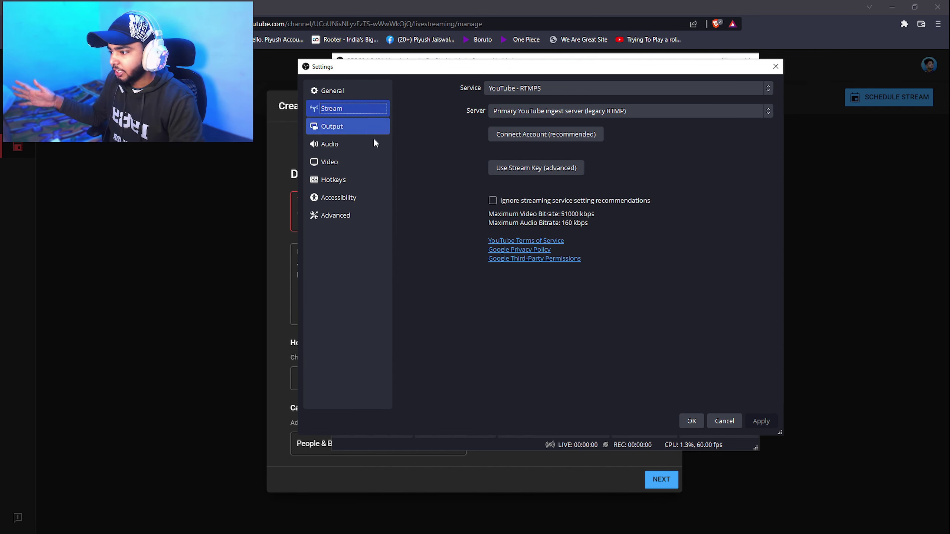
pyautogui.click(658, 117)
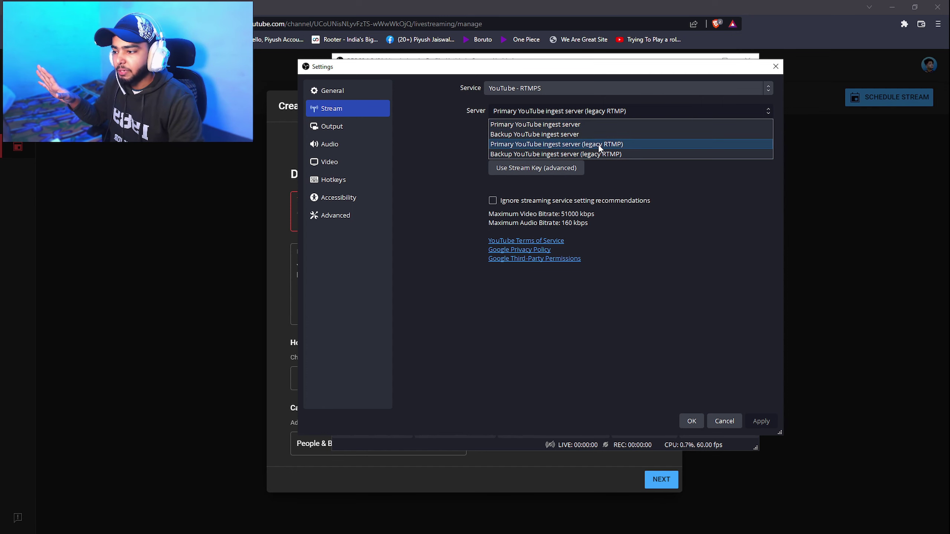
pyautogui.click(567, 145)
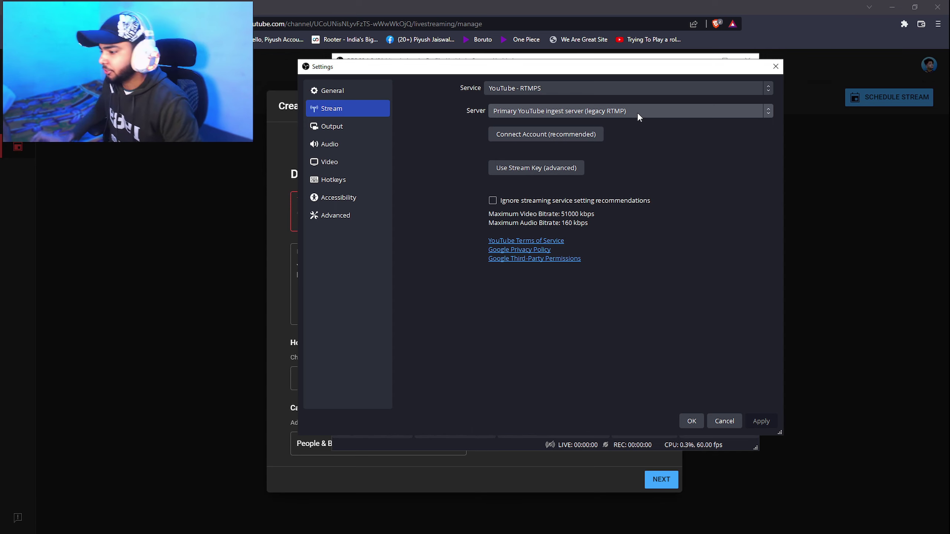
# Step: In the streaming output settings, choose the NVIDIA NVENC H.264 encoder and set the keyframe interval to 2 s
pyautogui.click(348, 127)
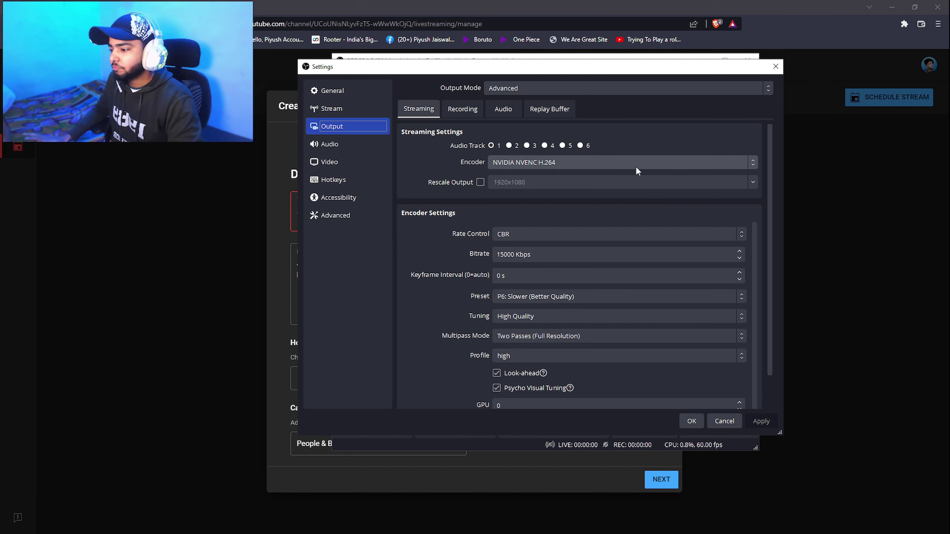
pyautogui.click(583, 160)
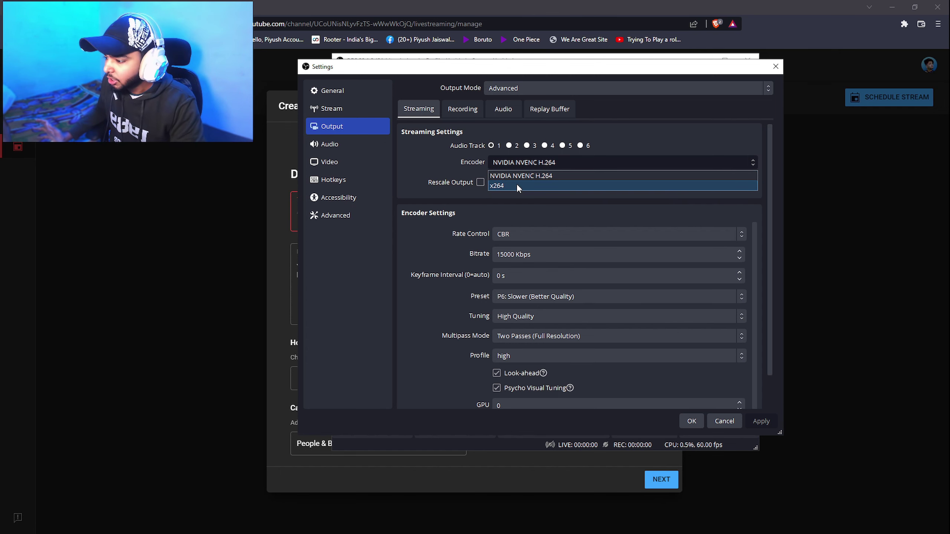
pyautogui.click(606, 178)
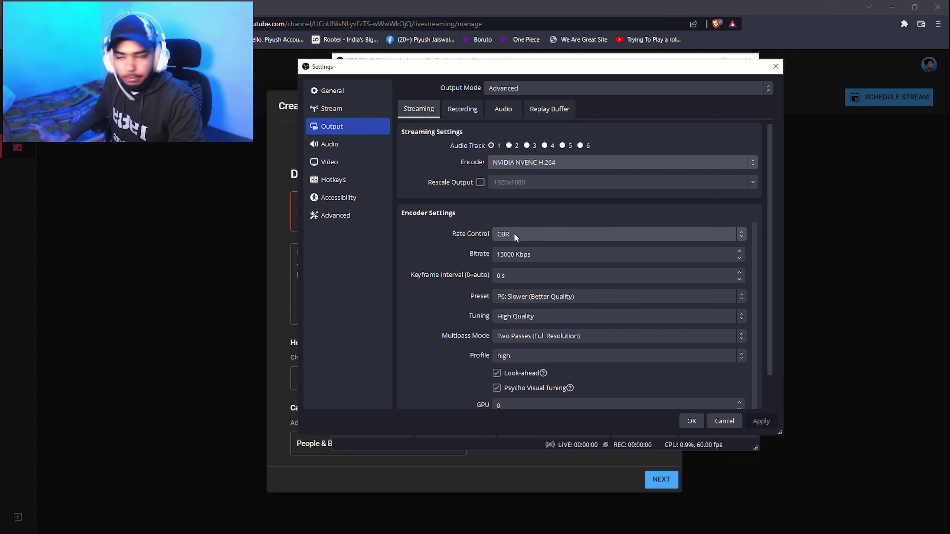
pyautogui.click(497, 258)
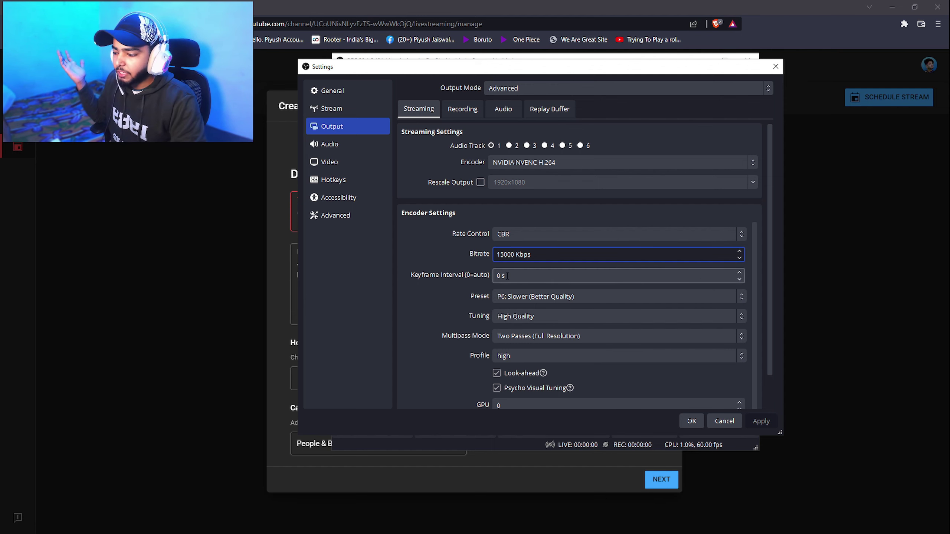
pyautogui.doubleClick(740, 273)
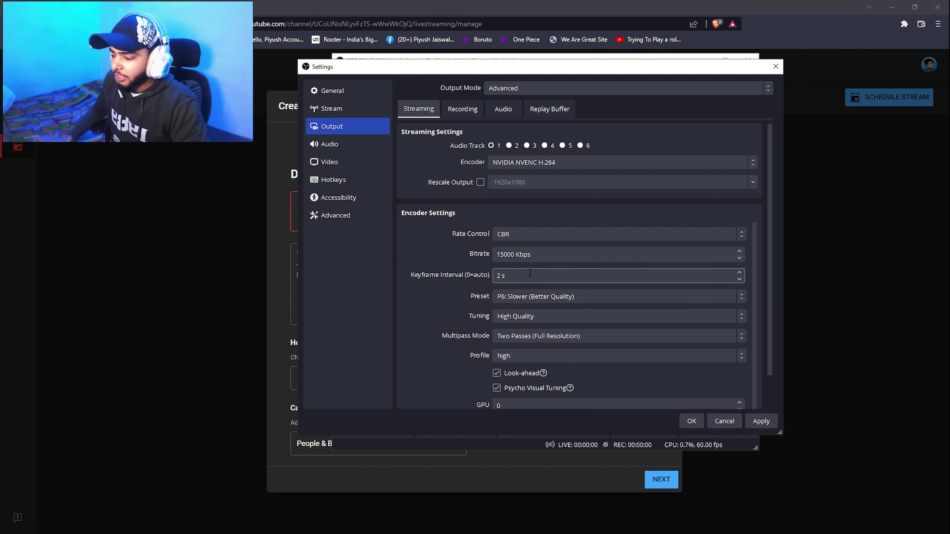
# Step: Set the encoder preset to P7: Slowest (Best Quality) and the tuning to High Quality
pyautogui.click(561, 297)
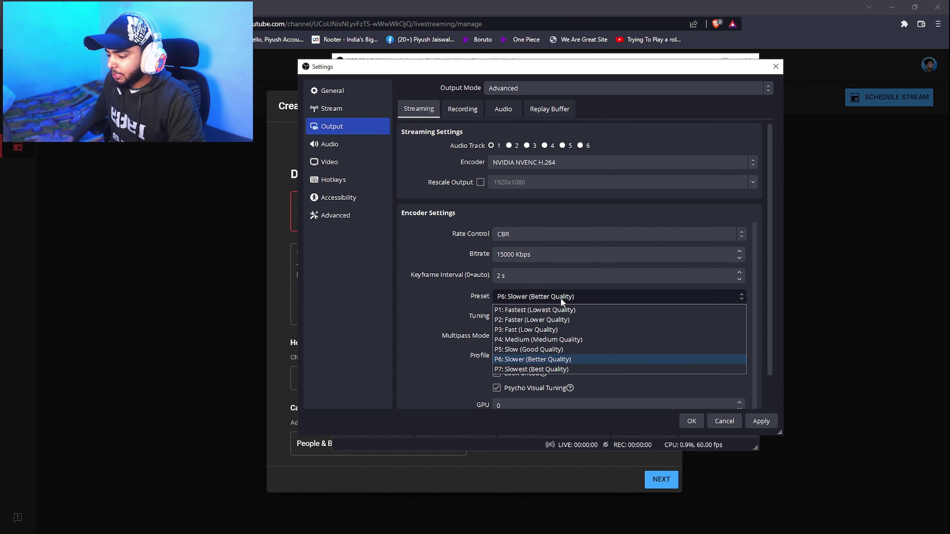
pyautogui.click(548, 370)
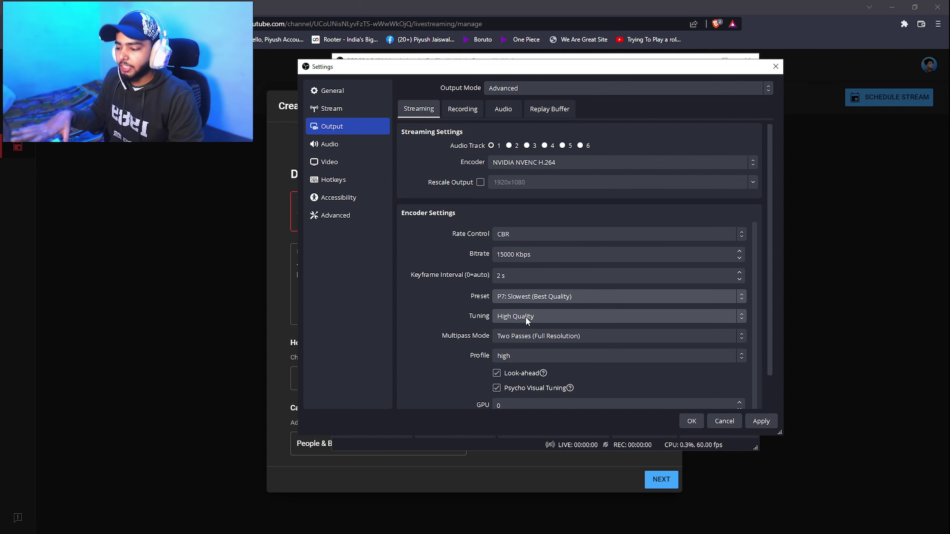
pyautogui.click(539, 318)
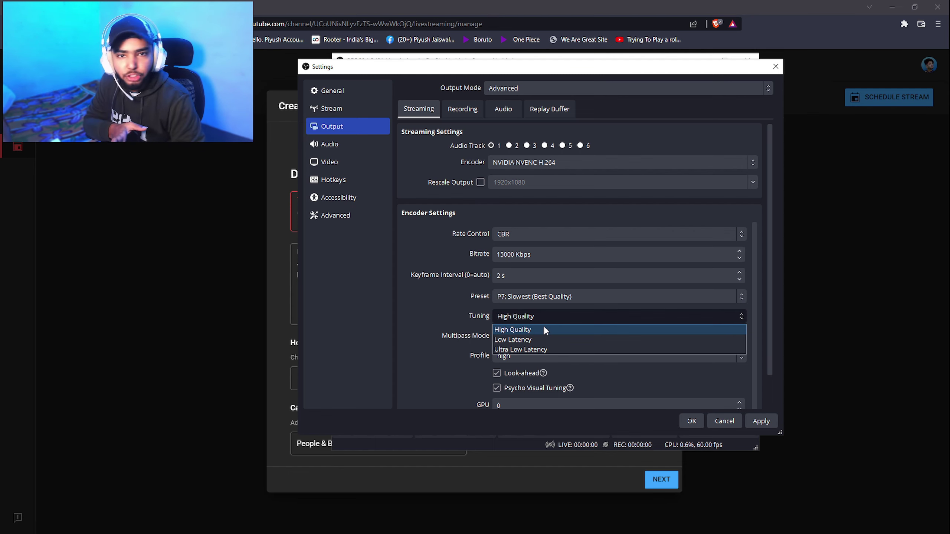
pyautogui.click(543, 326)
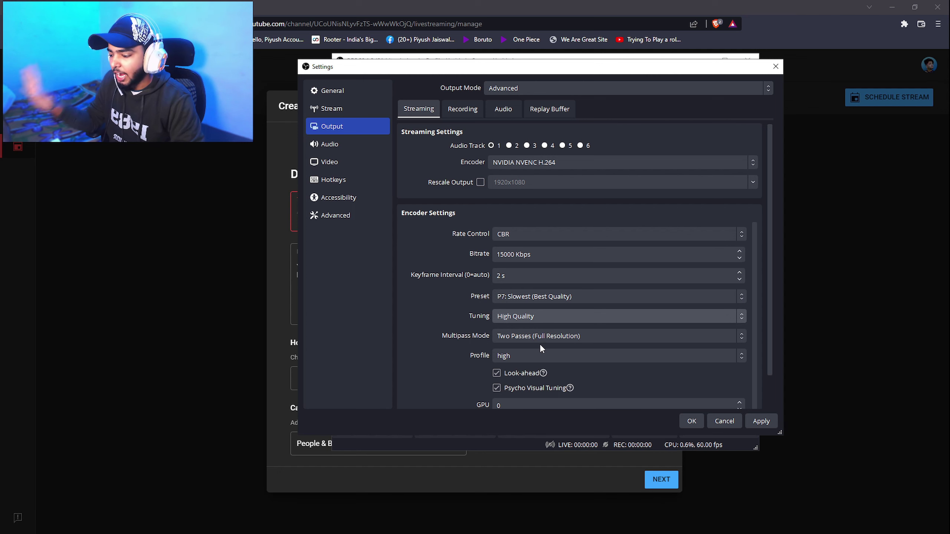
# Step: Set the encoder's multipass mode to Two Passes (Full Resolution) and keep its profile on high
pyautogui.scroll(-1, 566, 352)
pyautogui.click(566, 331)
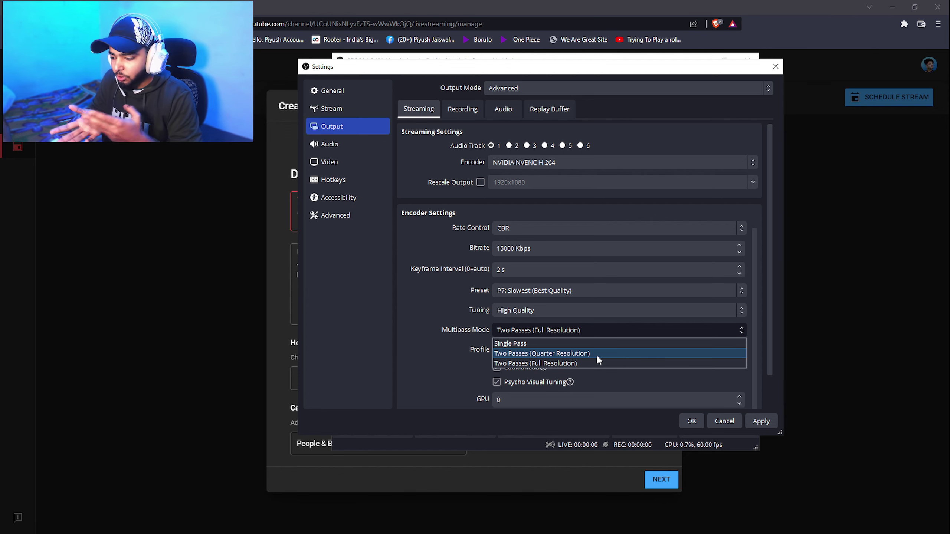
pyautogui.click(579, 365)
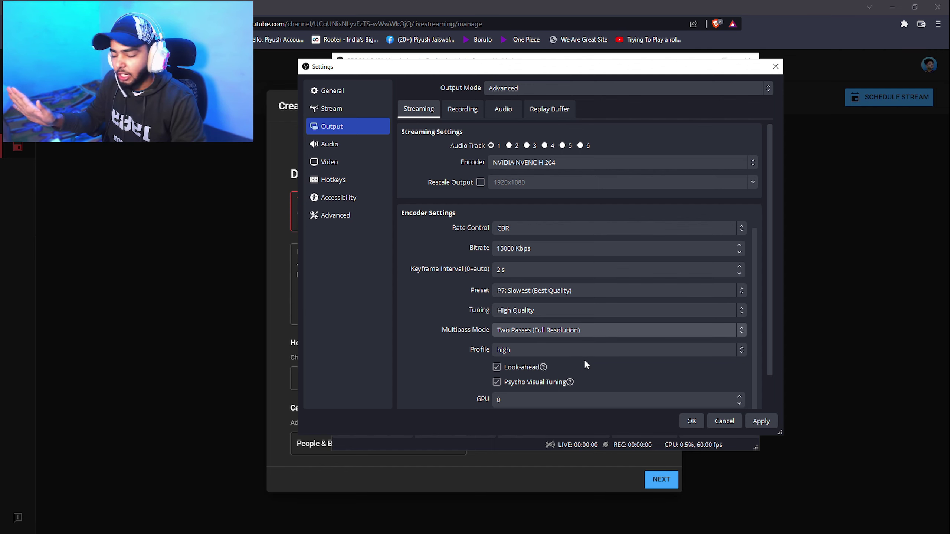
pyautogui.scroll(-1, 588, 359)
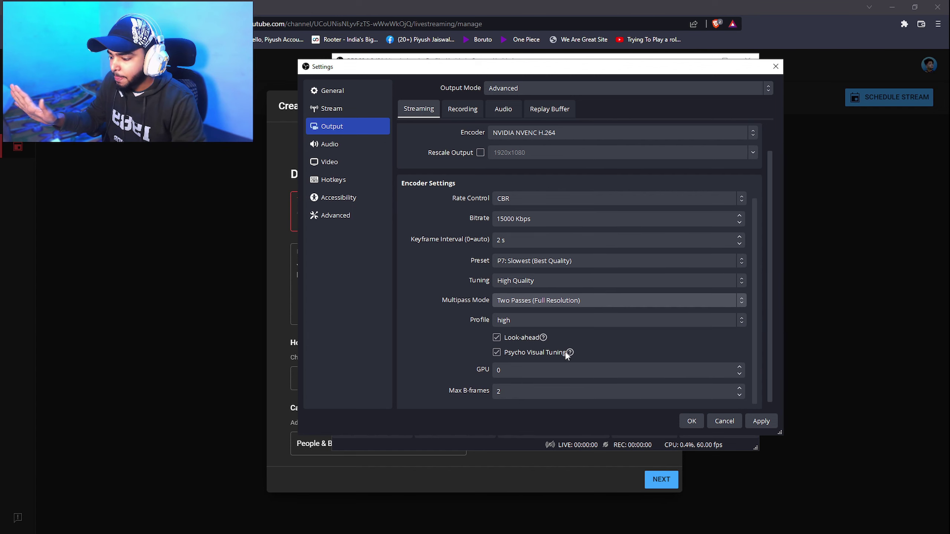
pyautogui.click(516, 319)
pyautogui.click(515, 317)
pyautogui.click(525, 319)
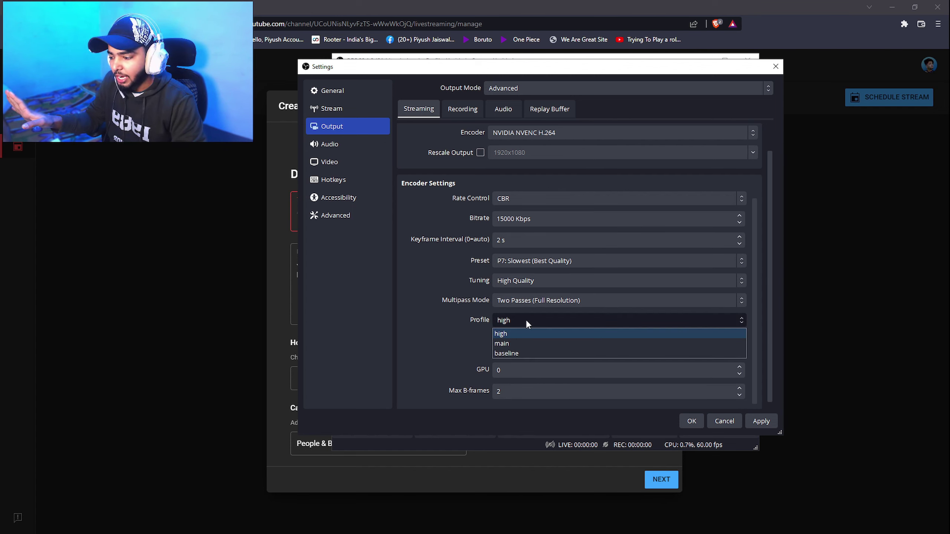
pyautogui.click(526, 319)
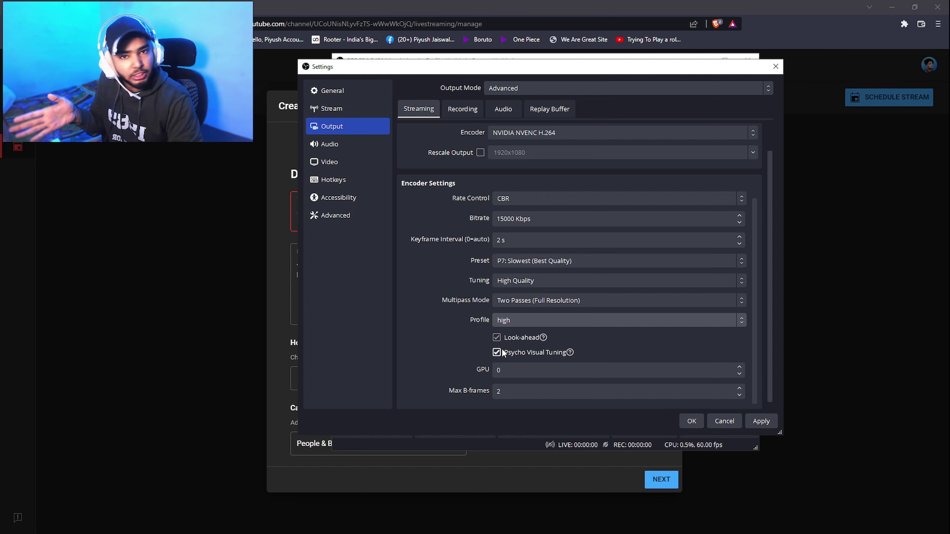
pyautogui.moveTo(503, 353)
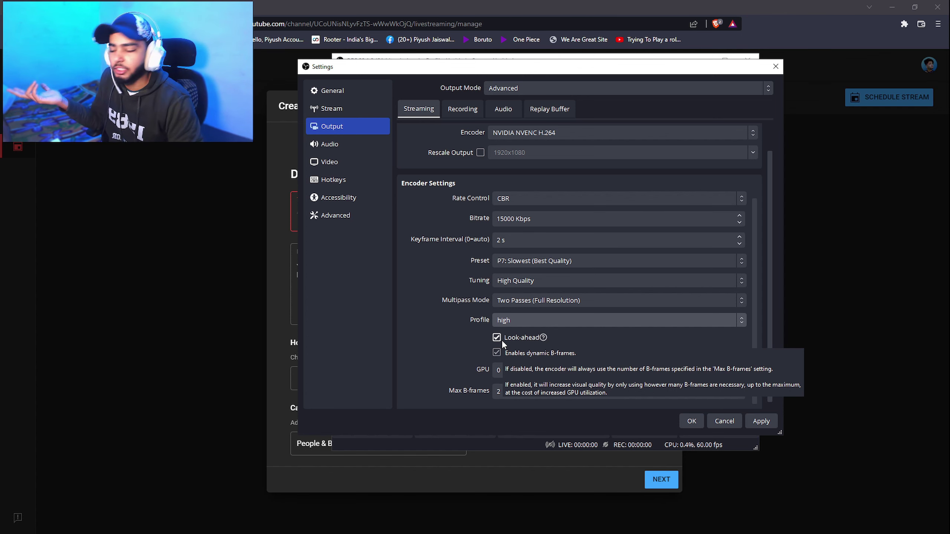
# Step: Check the remaining encoder options, the audio sample rate and the audio track bitrates in the output settings
pyautogui.scroll(-1, 623, 344)
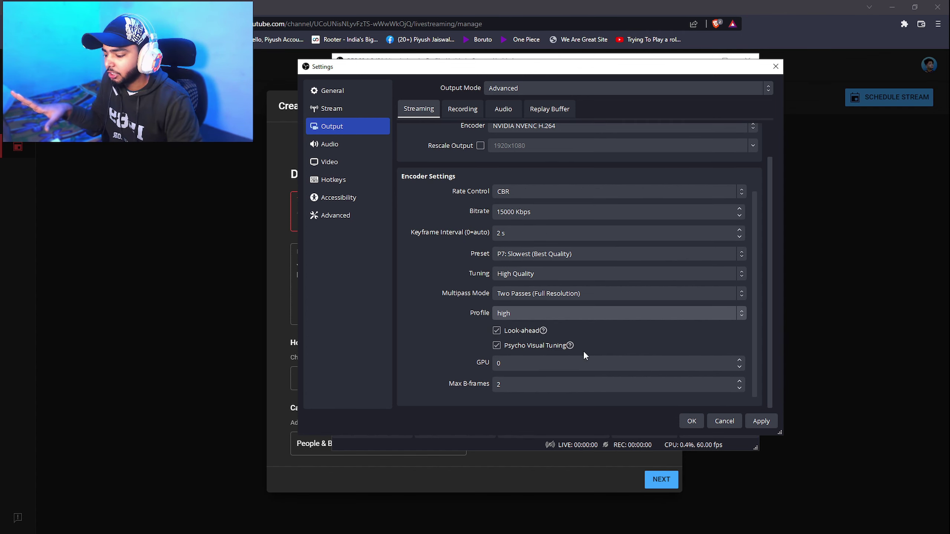
pyautogui.click(365, 149)
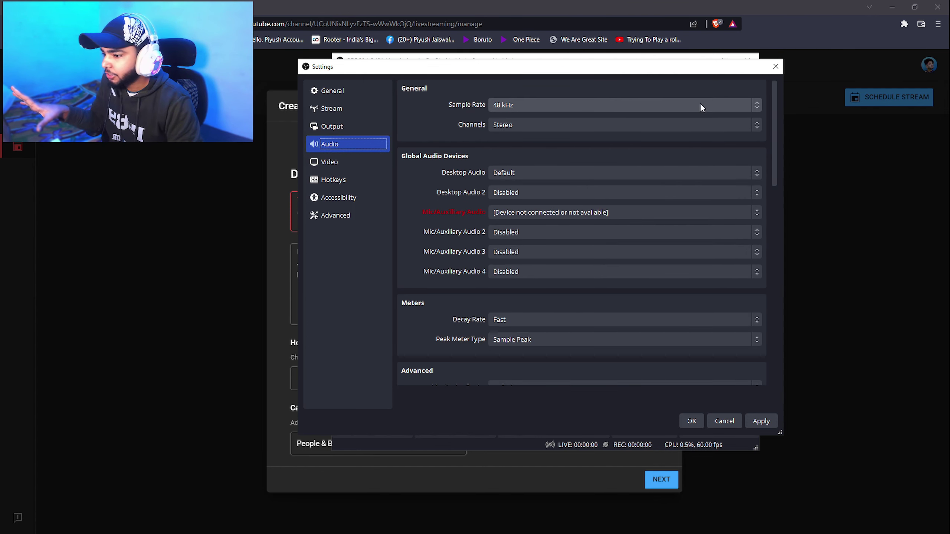
pyautogui.click(758, 104)
pyautogui.click(759, 104)
pyautogui.click(331, 126)
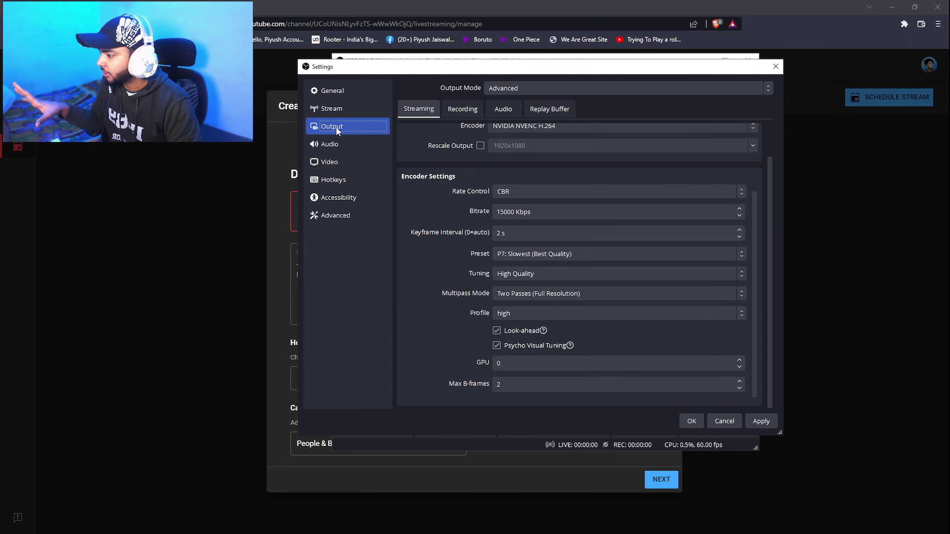
pyautogui.click(491, 111)
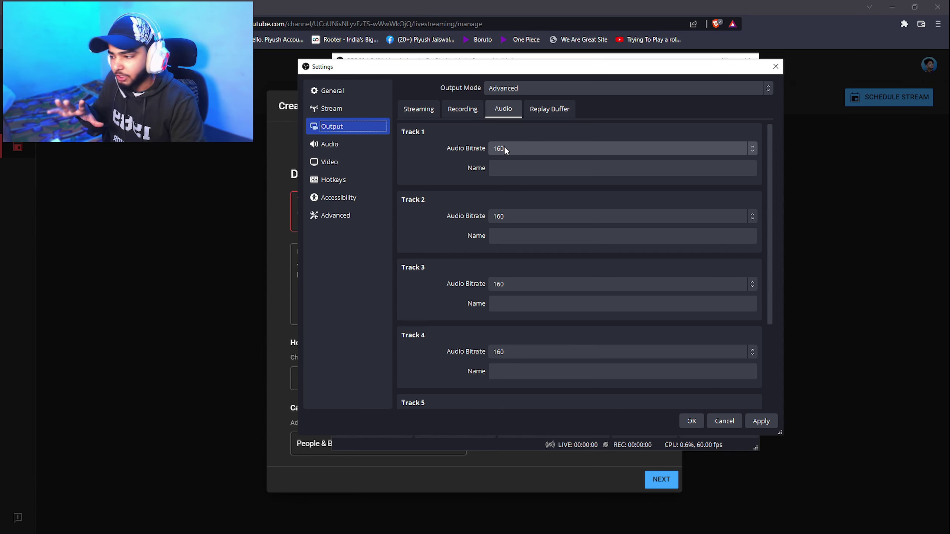
# Step: Examine the hotkey settings for the shortcuts assigned to scene switching, source visibility, audio and media sources
pyautogui.click(355, 160)
pyautogui.click(350, 179)
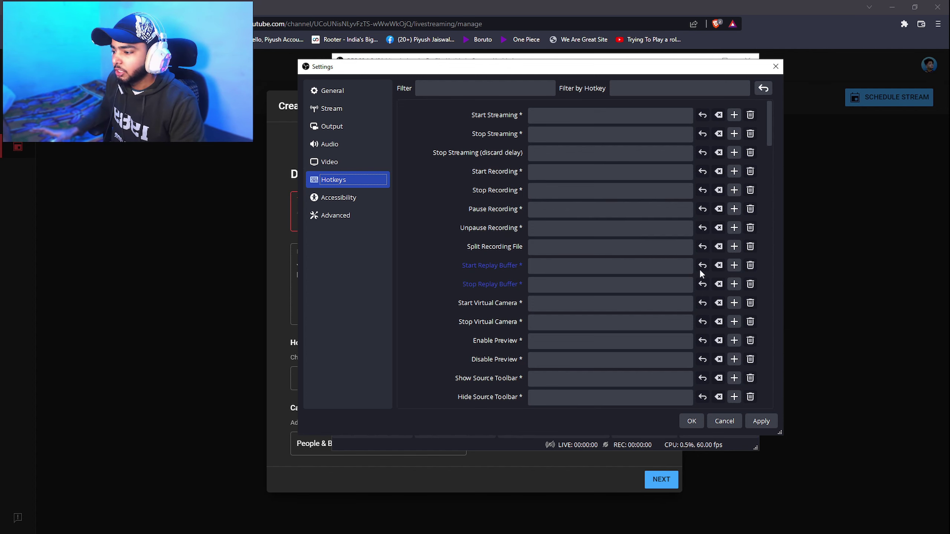
pyautogui.scroll(-5, 735, 267)
pyautogui.scroll(-15, 735, 266)
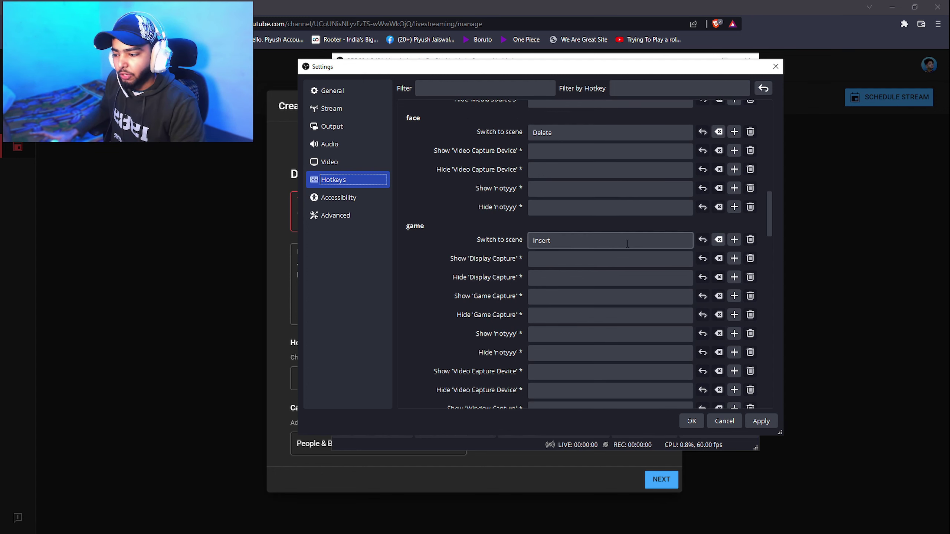
pyautogui.scroll(-10, 627, 244)
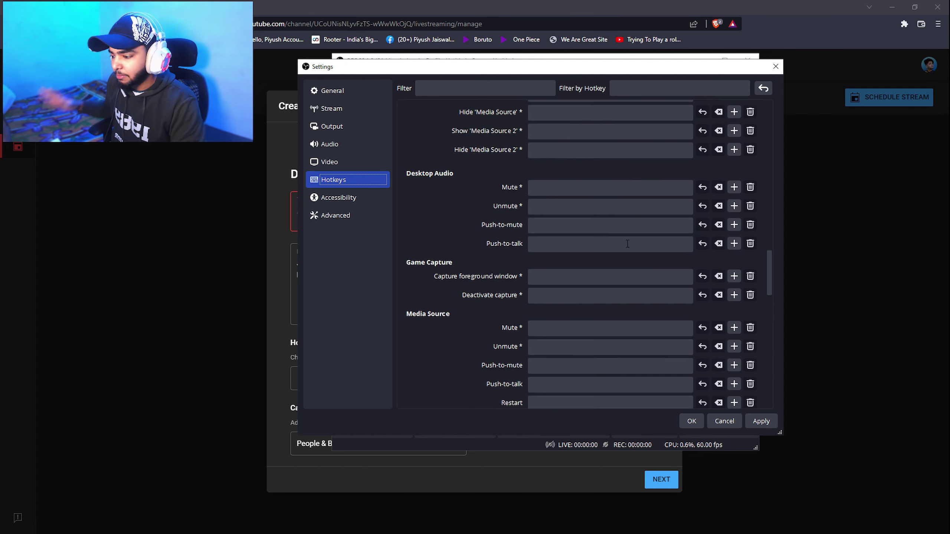
pyautogui.scroll(-10, 627, 244)
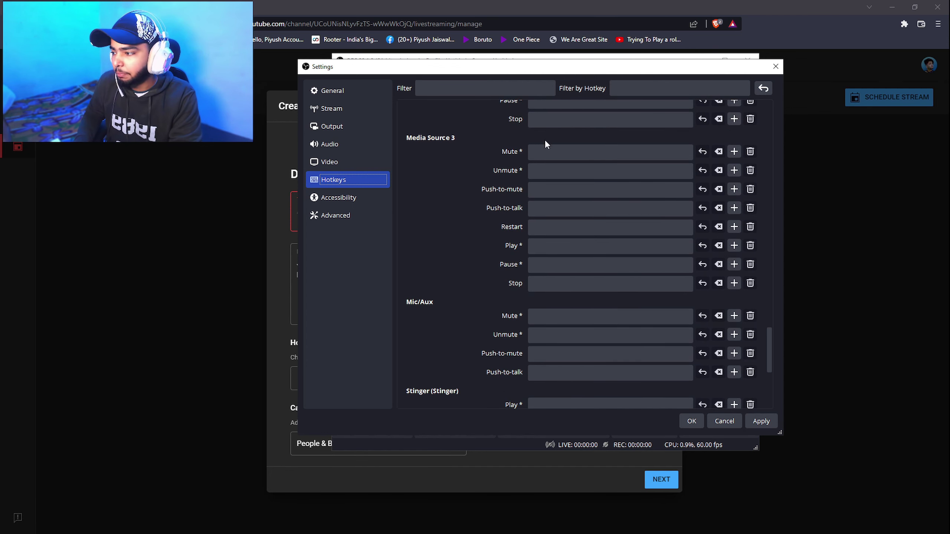
pyautogui.scroll(10, 494, 289)
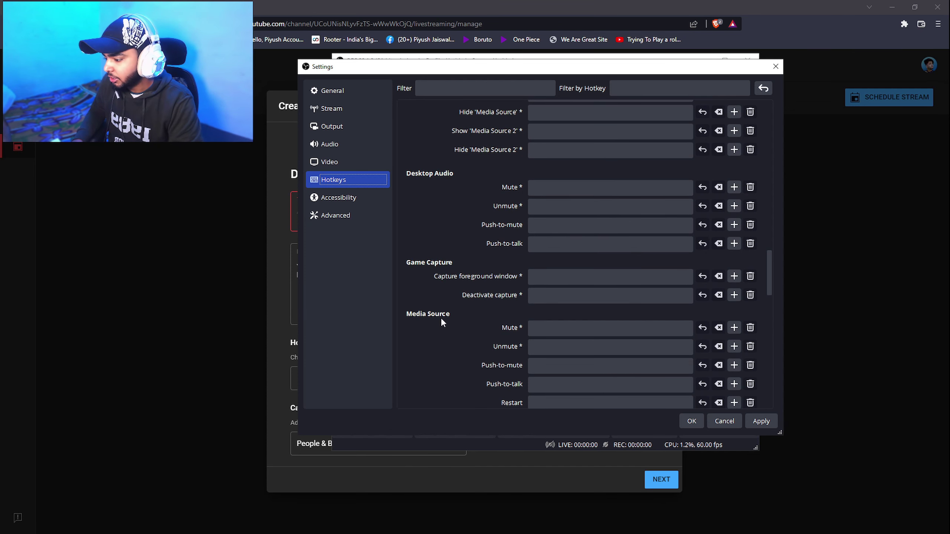
pyautogui.scroll(3, 492, 233)
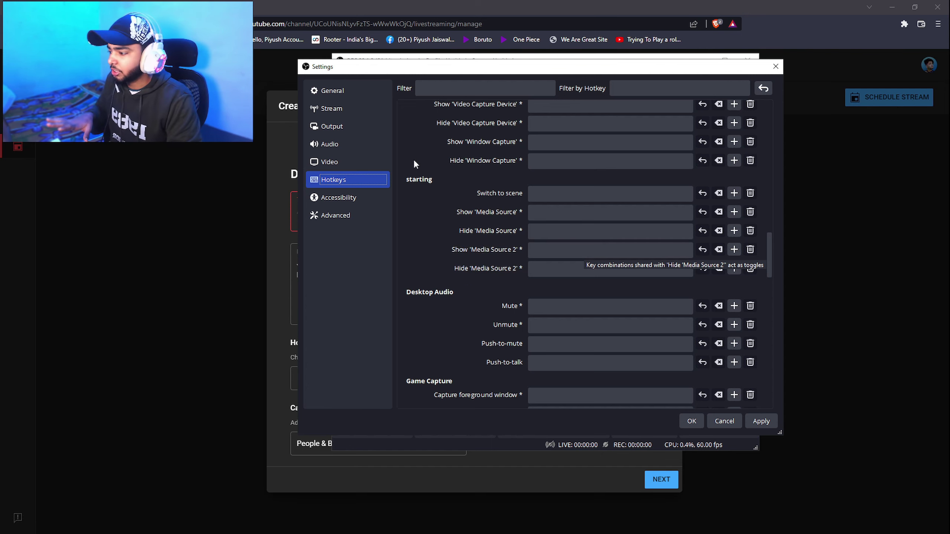
# Step: Review the accessibility and advanced settings, keep the process priority at Above Normal, and save the settings
pyautogui.click(356, 196)
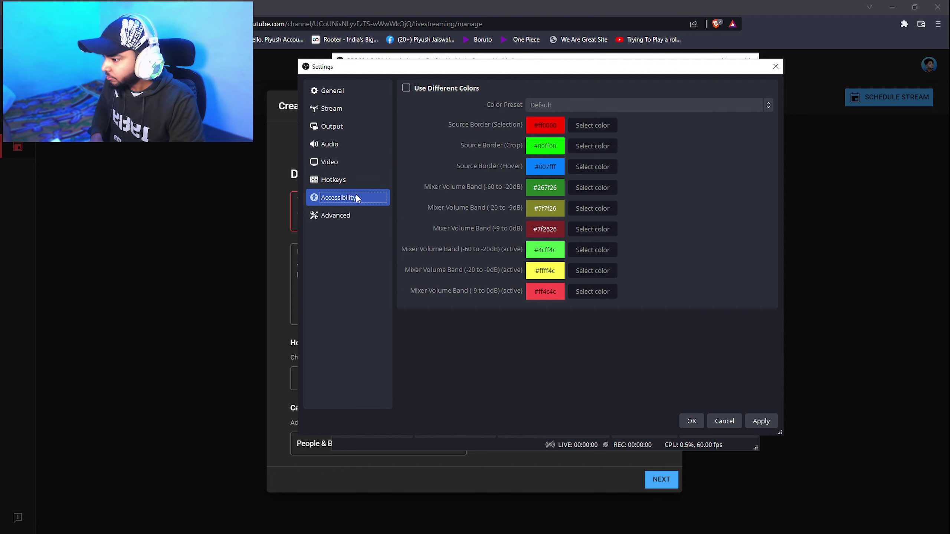
pyautogui.click(352, 215)
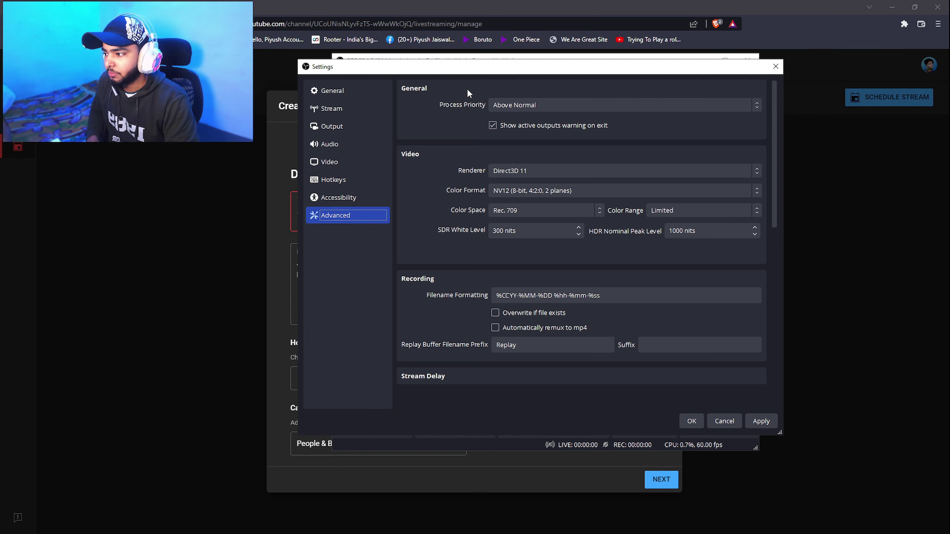
pyautogui.click(563, 106)
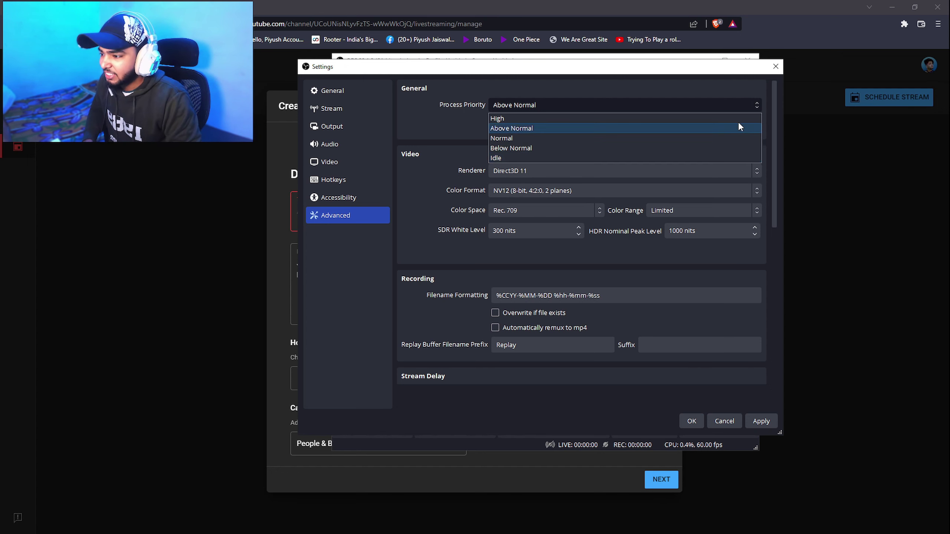
pyautogui.click(776, 67)
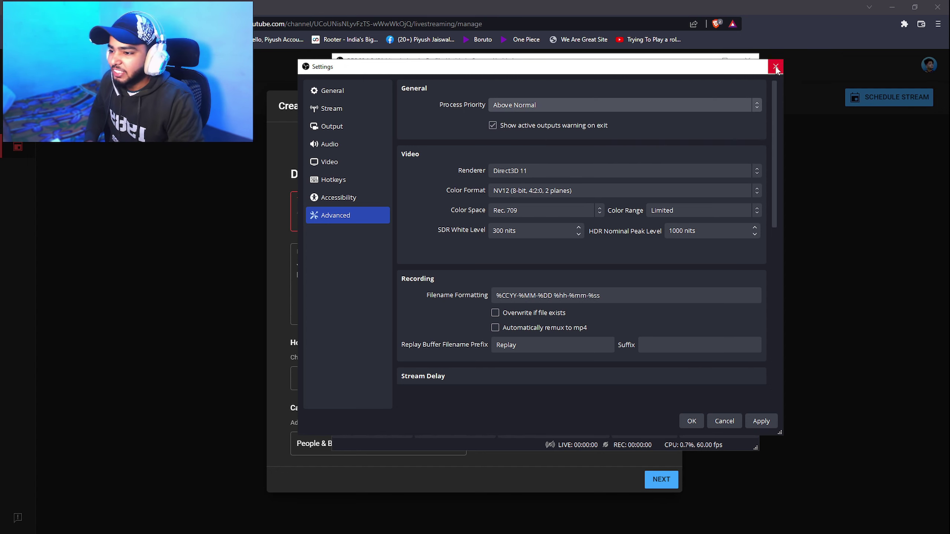
pyautogui.click(691, 422)
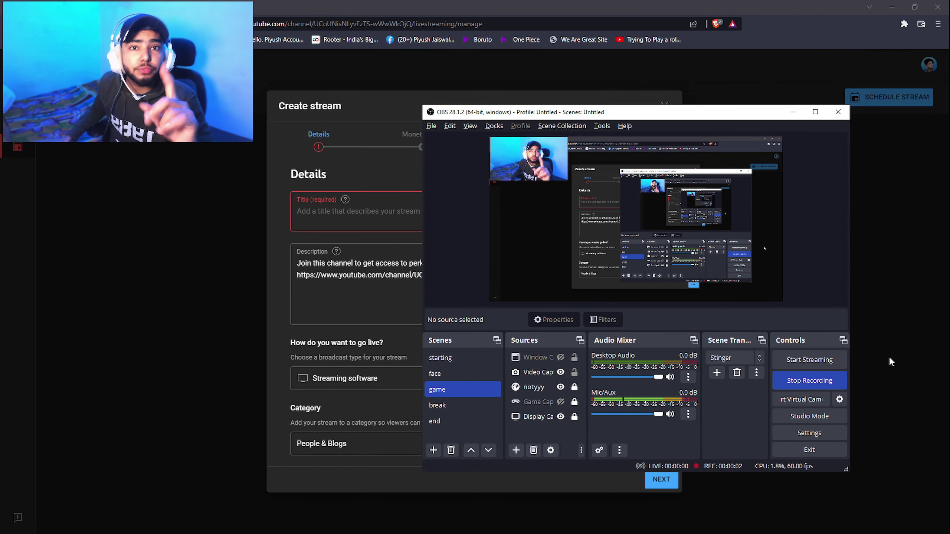
# Step: Open the video settings of the recording OBS instance, and launch a second OBS instance alongside it
pyautogui.click(809, 433)
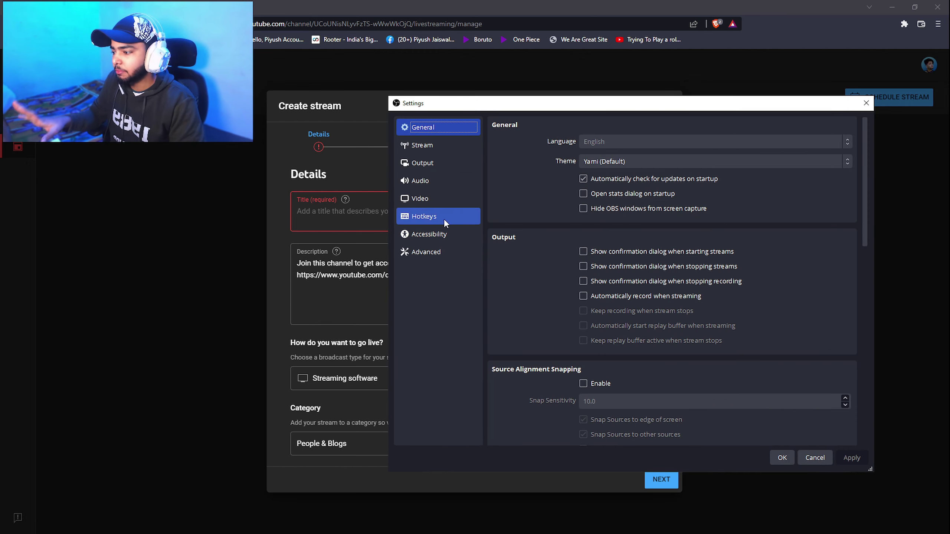
pyautogui.click(431, 198)
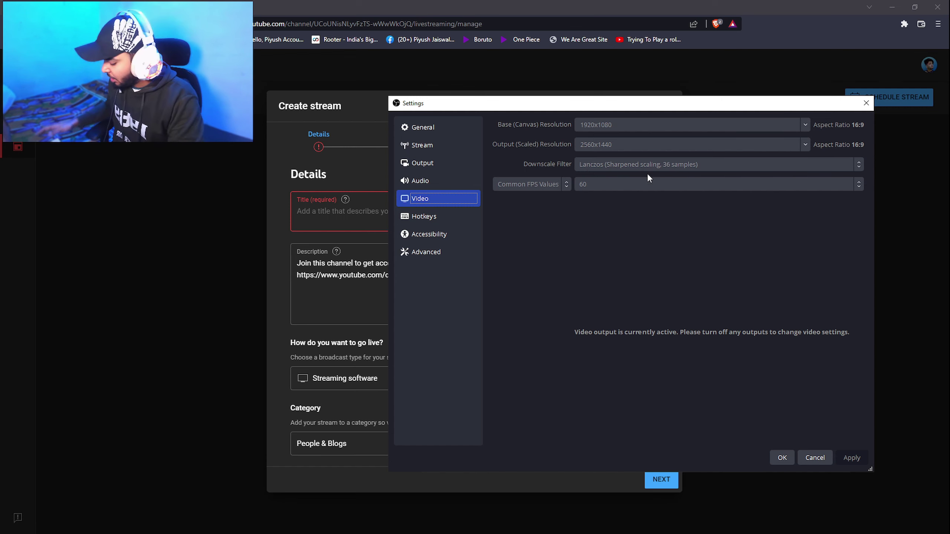
pyautogui.press('super')
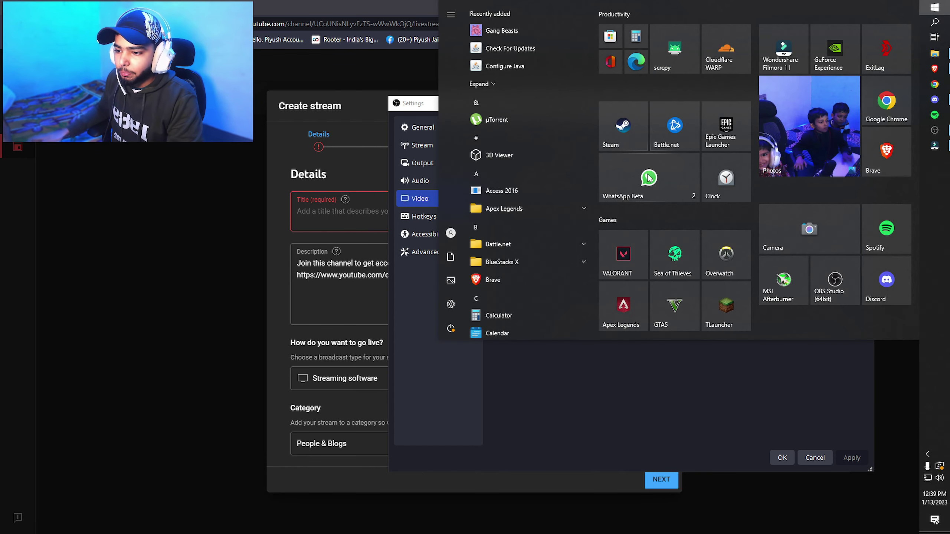
pyautogui.click(836, 281)
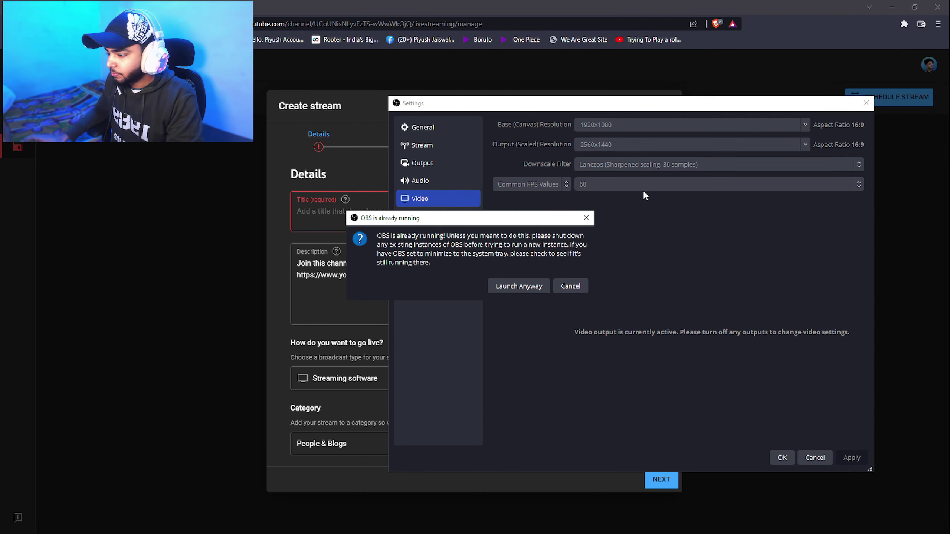
pyautogui.click(518, 286)
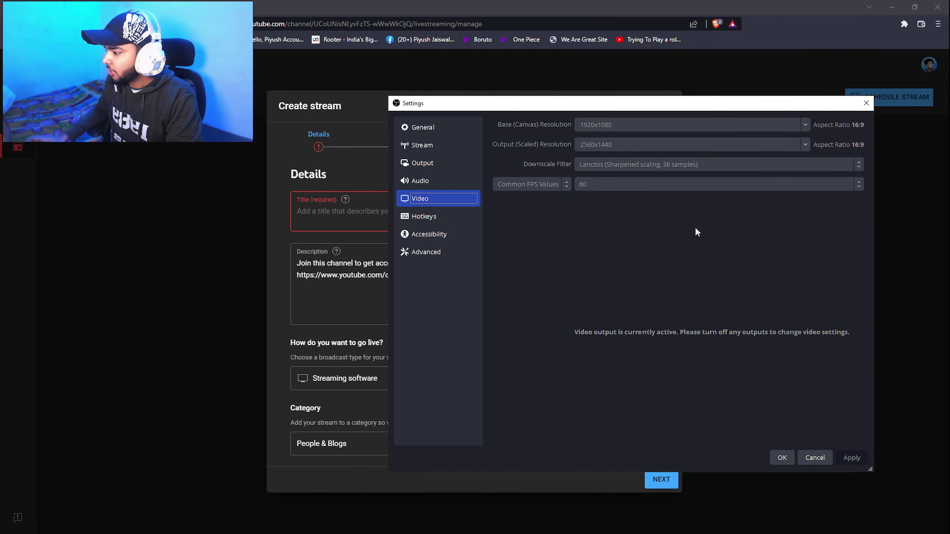
pyautogui.press('super')
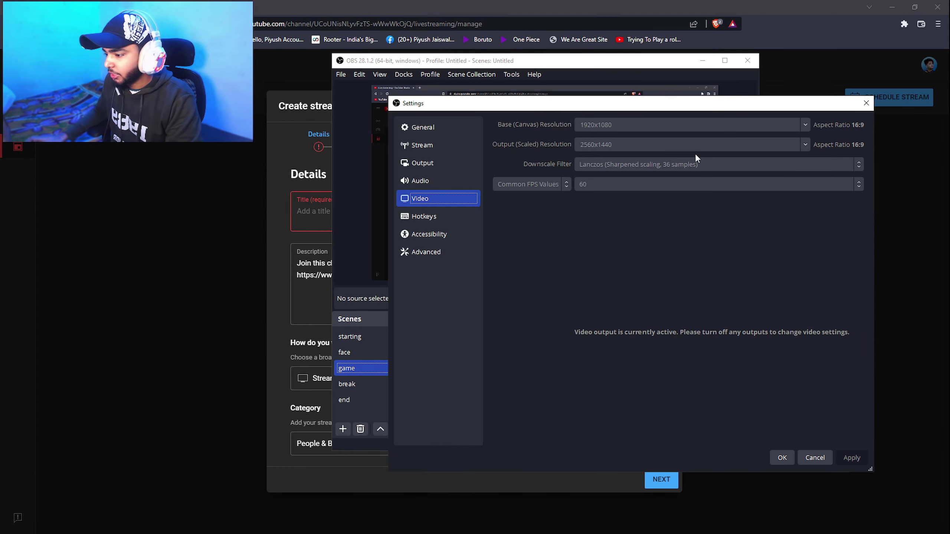
pyautogui.press('super')
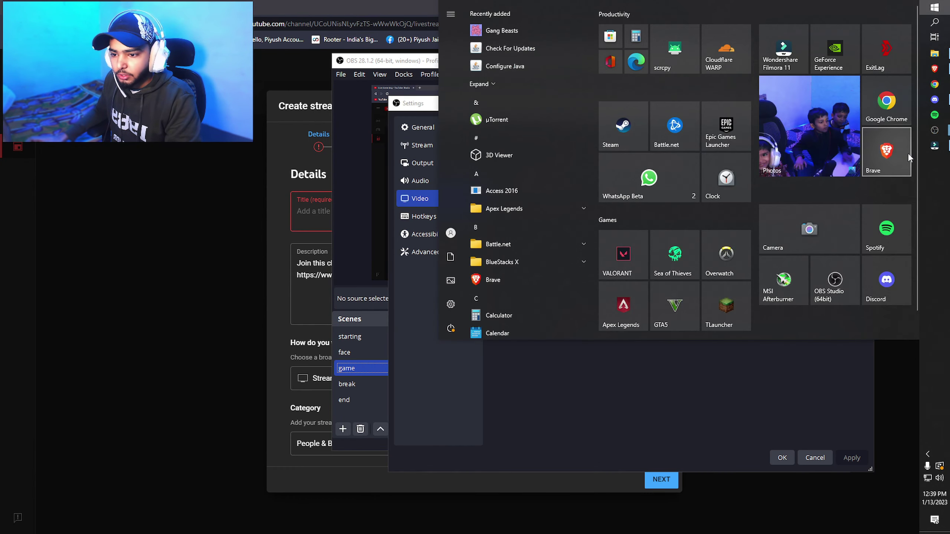
pyautogui.press('super')
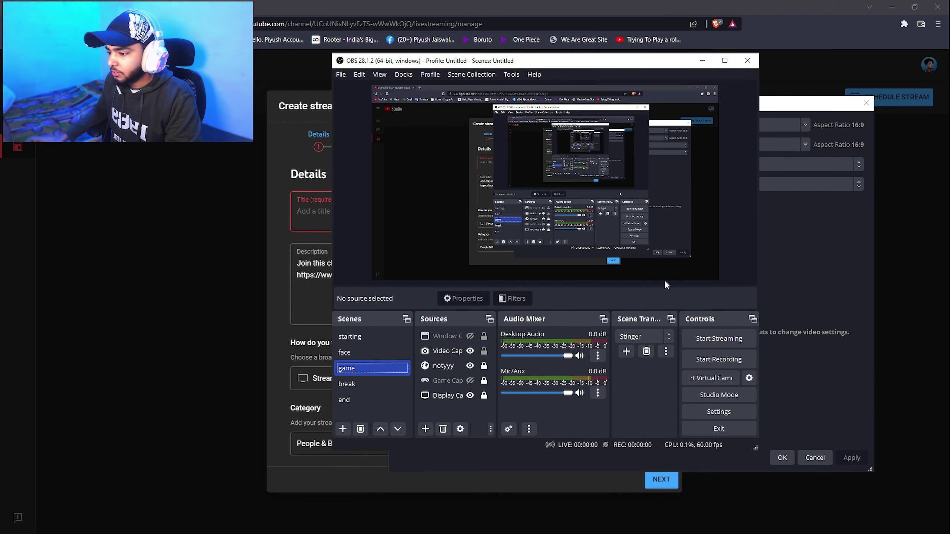
# Step: In the second OBS instance, hide the Display Capture source and choose Lanczos (Sharpened scaling, 36 samples) as the video downscale filter
pyautogui.click(470, 396)
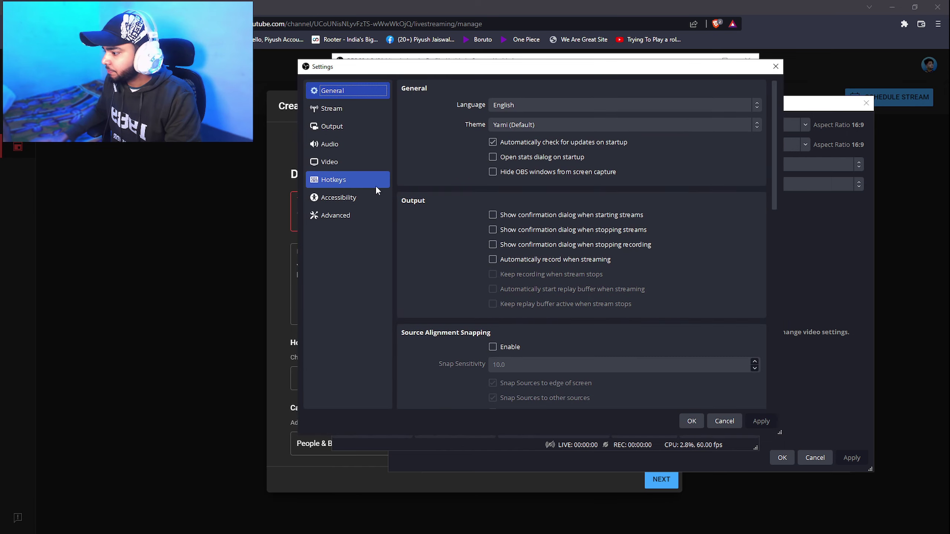
pyautogui.click(345, 216)
pyautogui.click(346, 164)
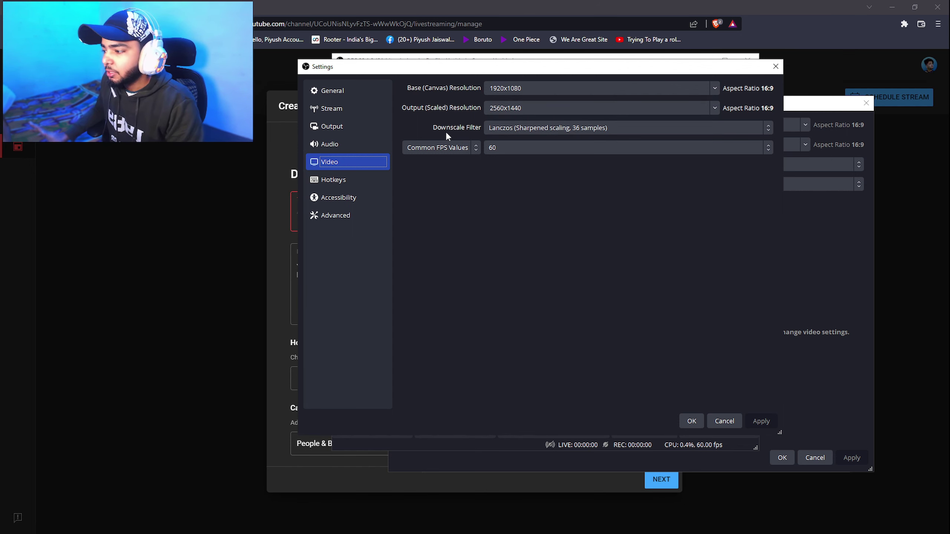
pyautogui.click(663, 127)
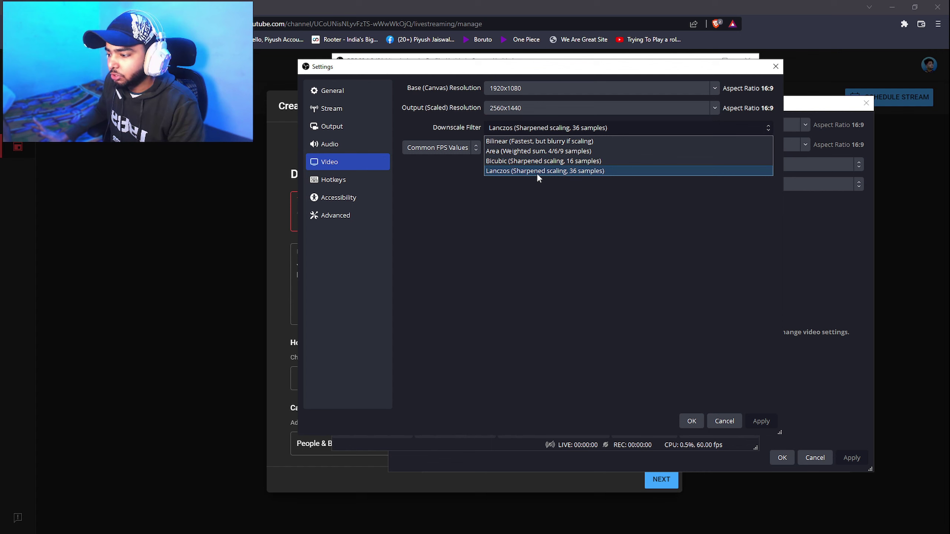
pyautogui.click(588, 172)
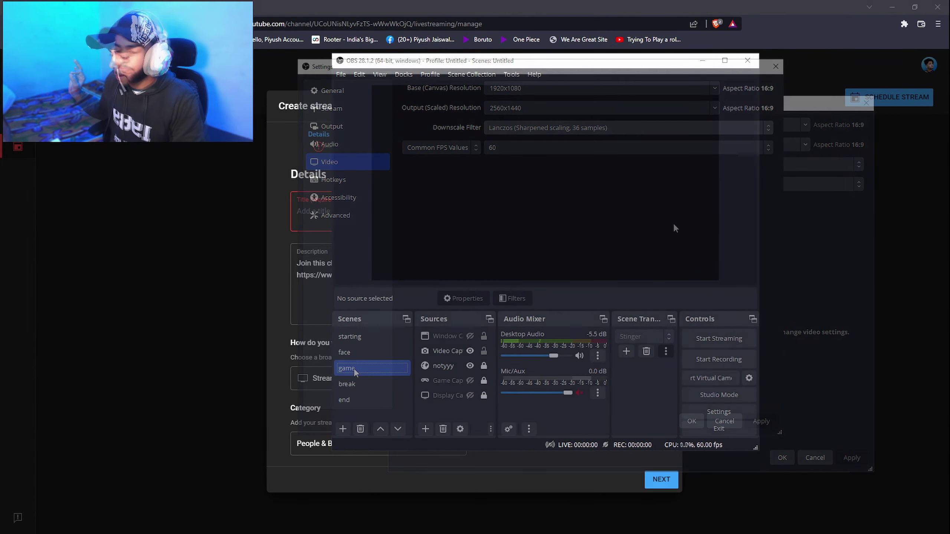
# Step: Open the filters of the Game Capture source in the game scene
pyautogui.click(458, 352)
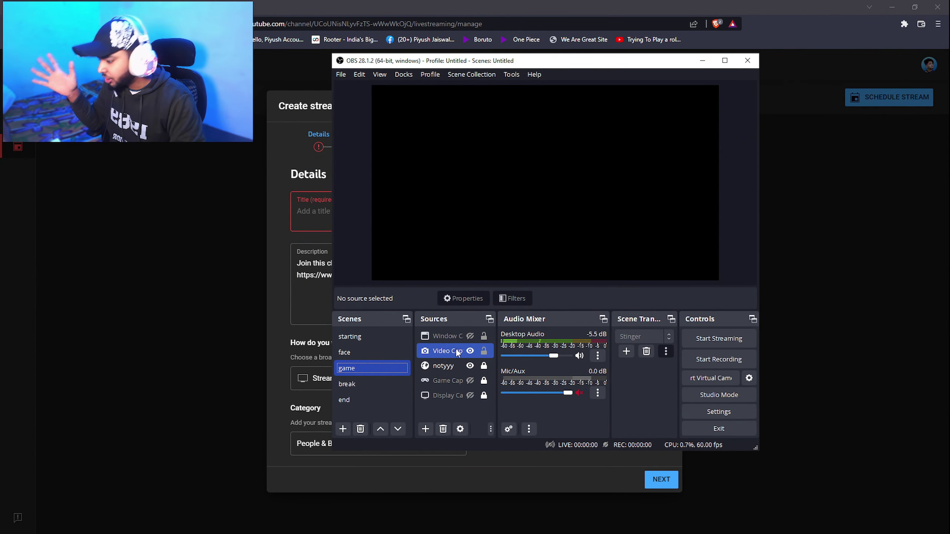
pyautogui.click(444, 366)
pyautogui.click(451, 380)
pyautogui.rightClick(451, 380)
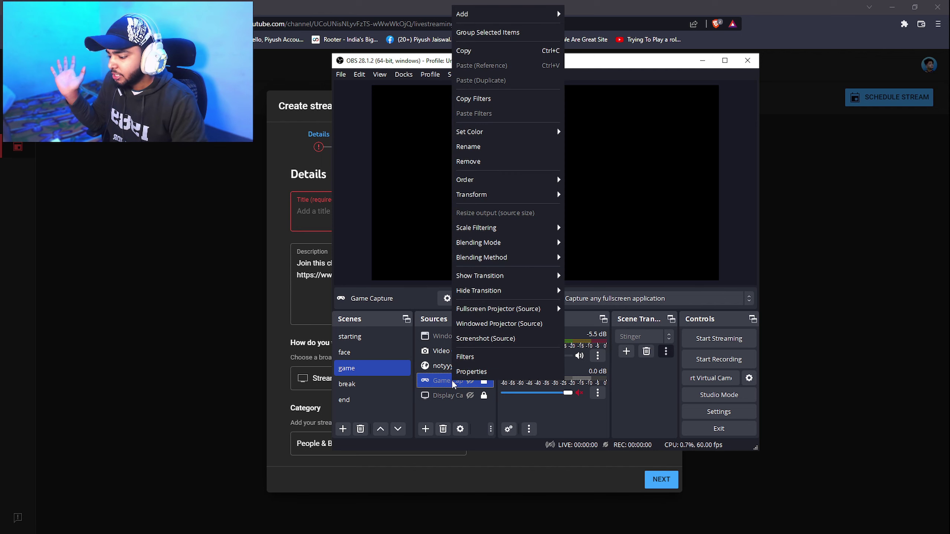
pyautogui.click(480, 356)
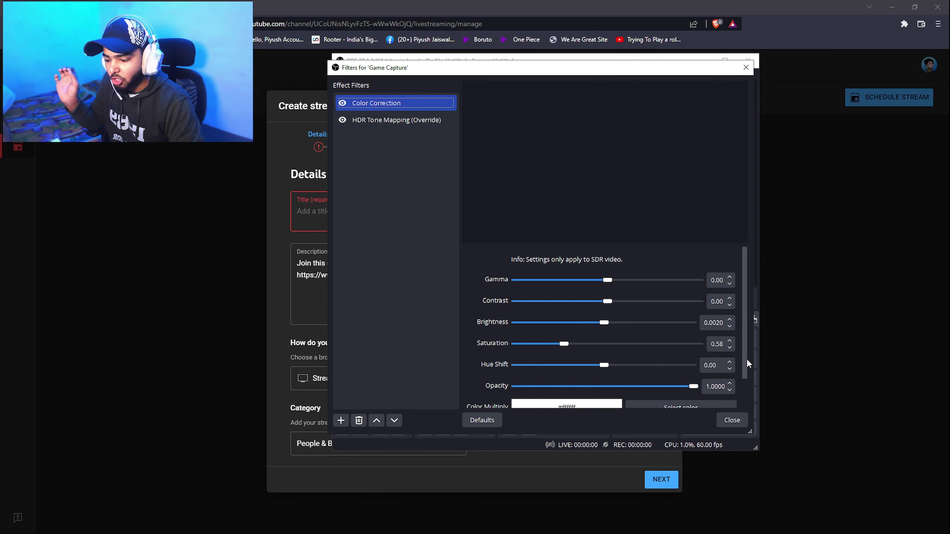
# Step: Set the Color Correction filter's contrast to 0.05, and check the HDR Tone Mapping (Override) settings before closing the filters
pyautogui.moveTo(745, 359); pyautogui.dragTo(745, 380)
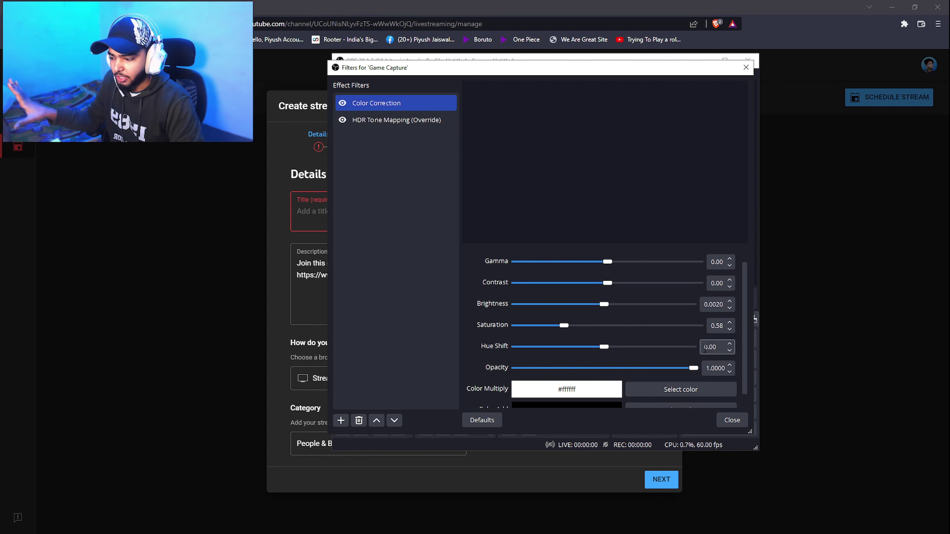
pyautogui.click(731, 281)
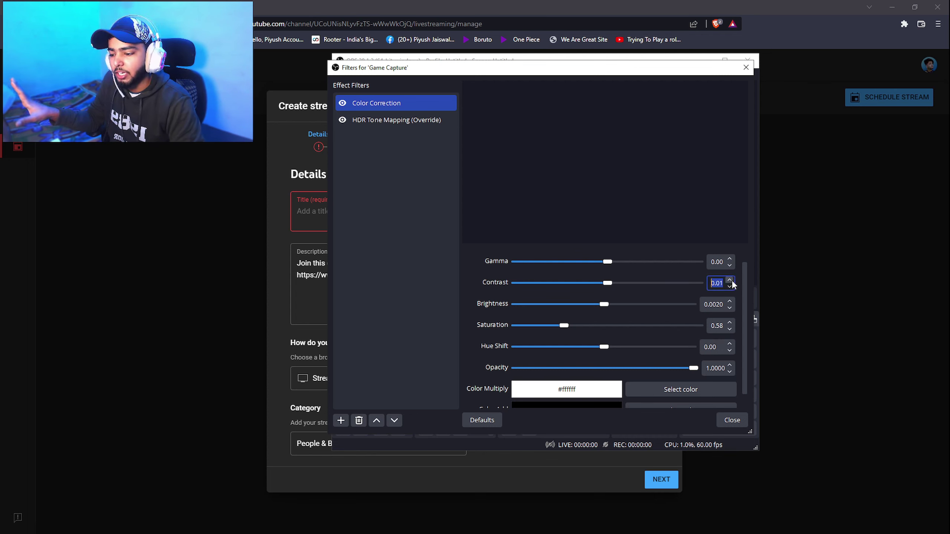
pyautogui.click(730, 280)
pyautogui.click(730, 280)
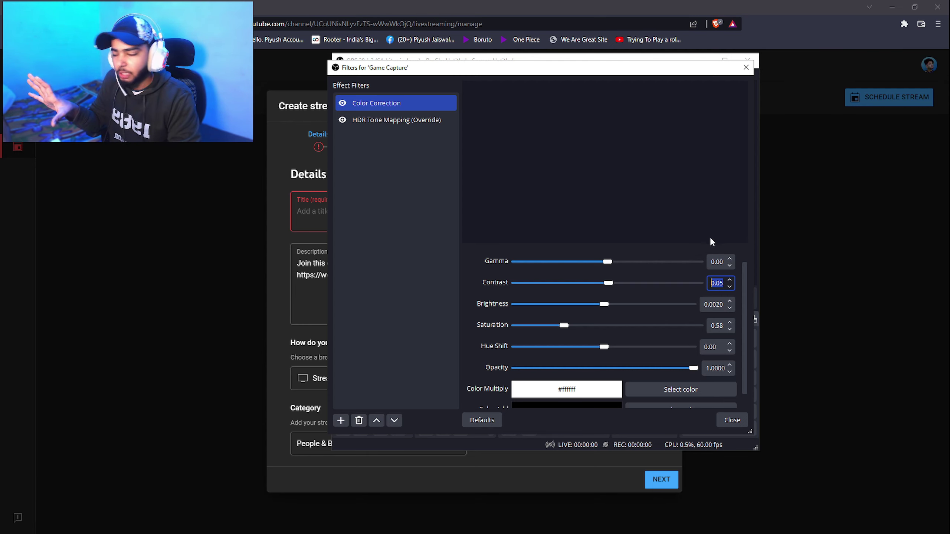
pyautogui.click(406, 124)
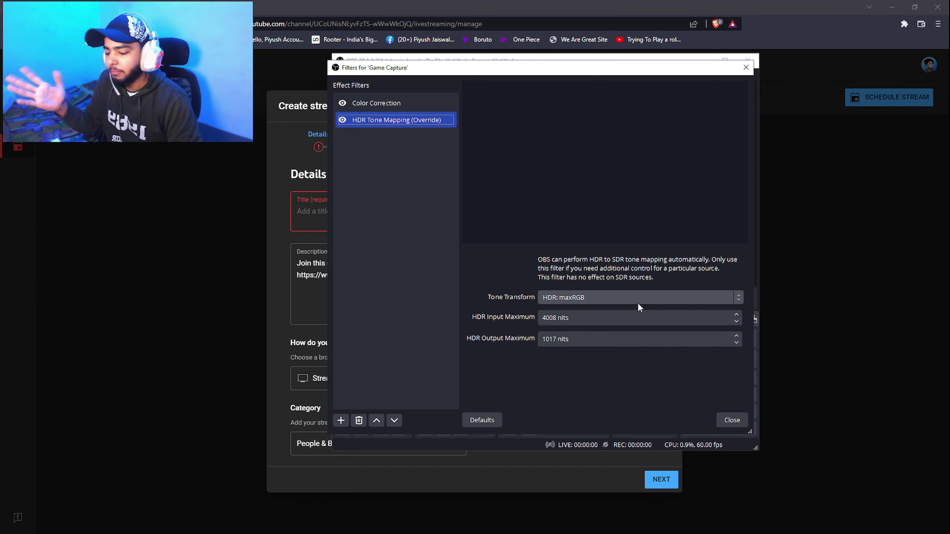
pyautogui.click(732, 420)
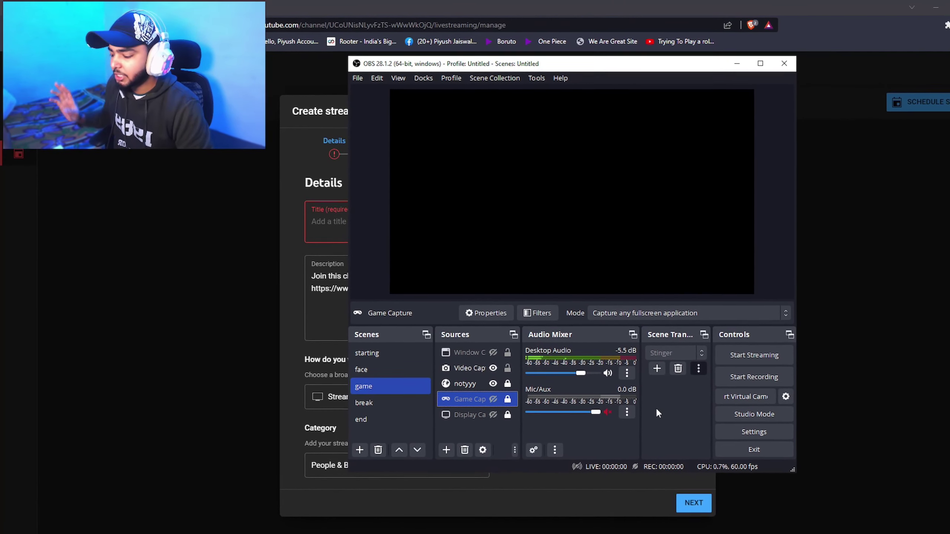